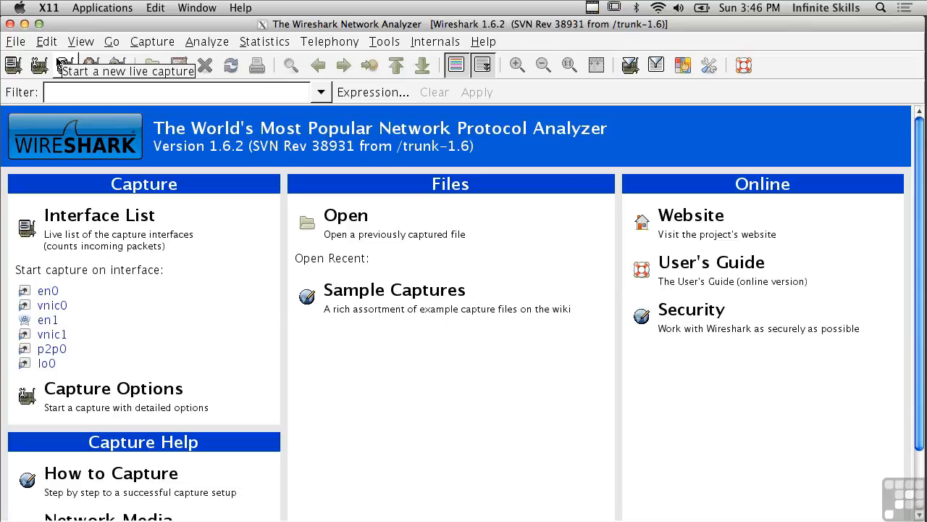
Record a brief live capture, then discard the captured data without saving it
left_click(63, 64)
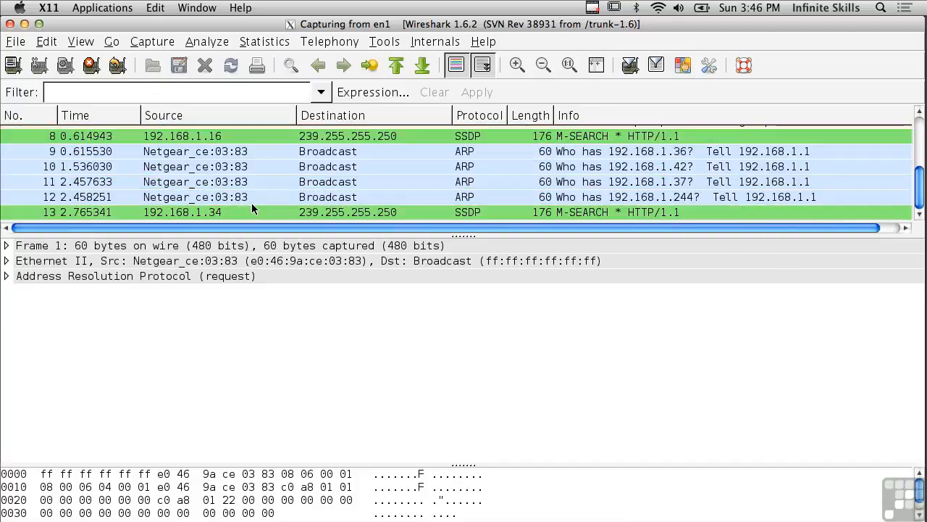
left_click(90, 66)
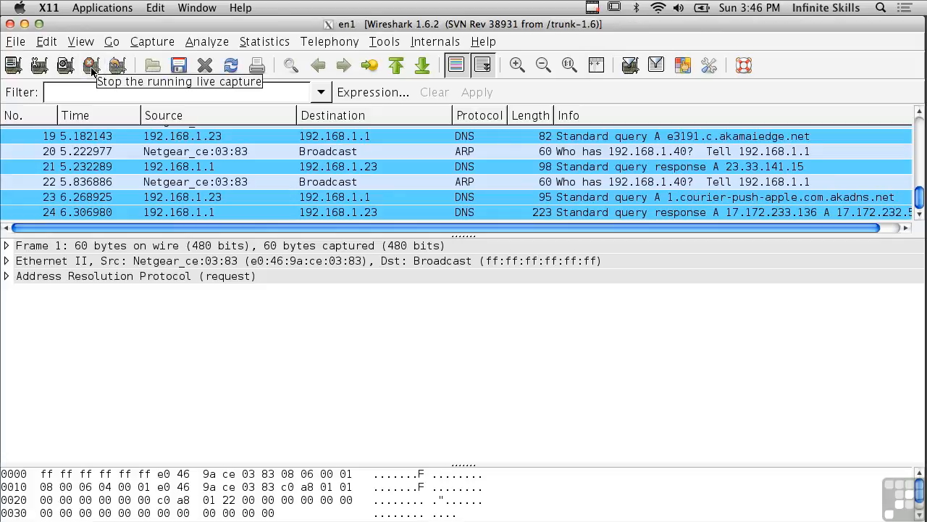
left_click(22, 43)
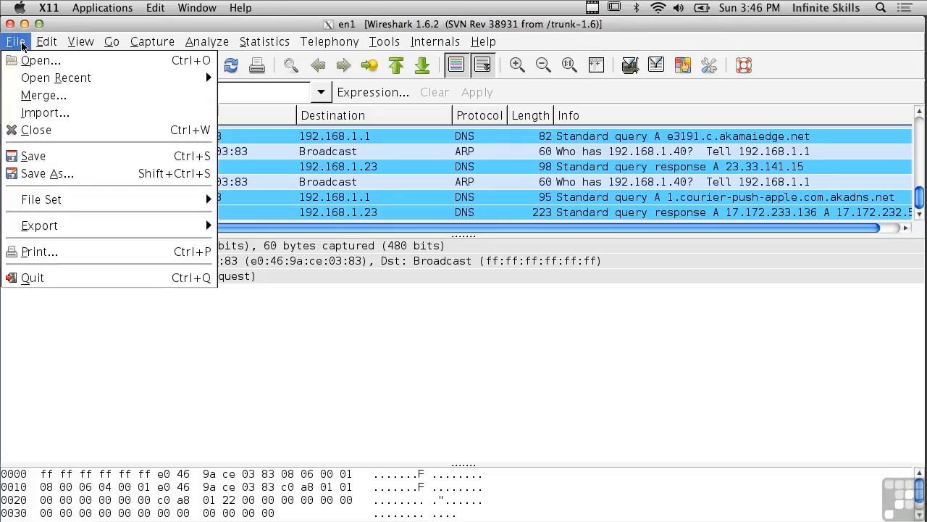
left_click(43, 130)
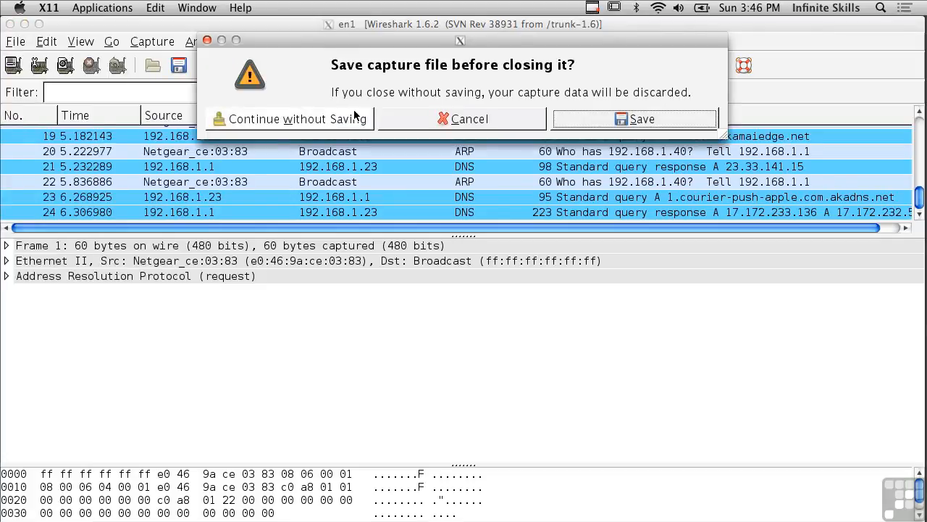
left_click(354, 117)
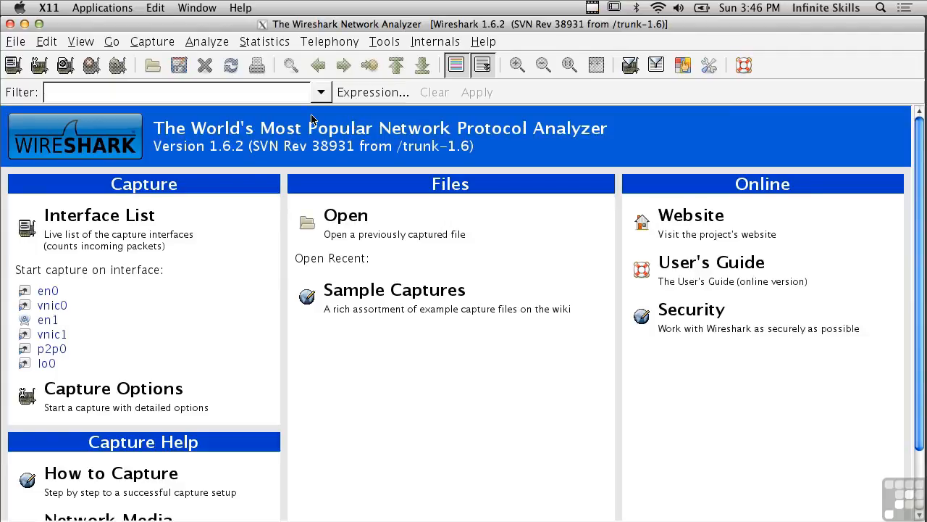
Start a live capture on the en1 interface from the list of capture interfaces
left_click(148, 43)
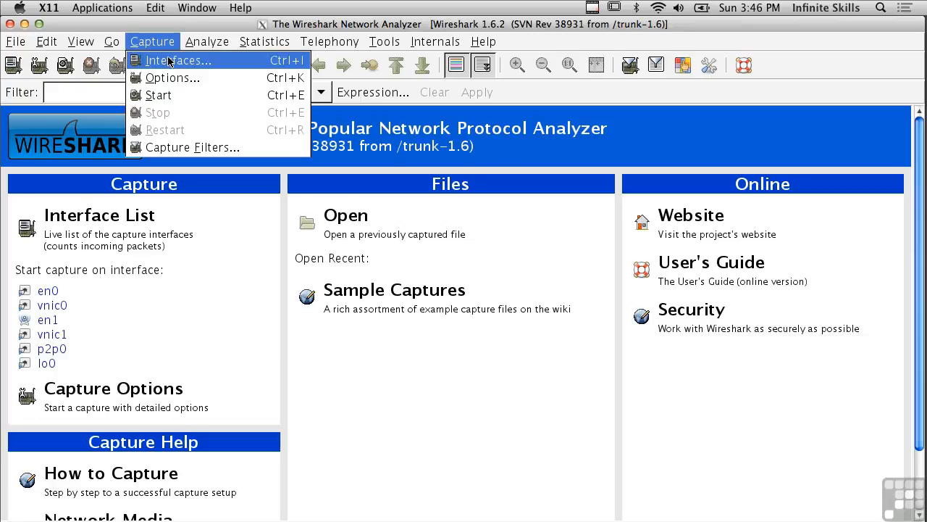
left_click(169, 61)
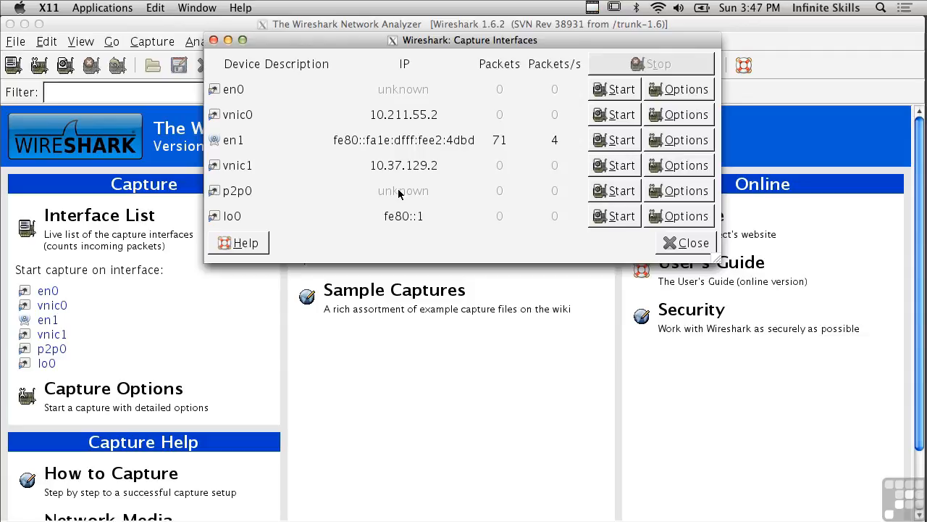
left_click(616, 140)
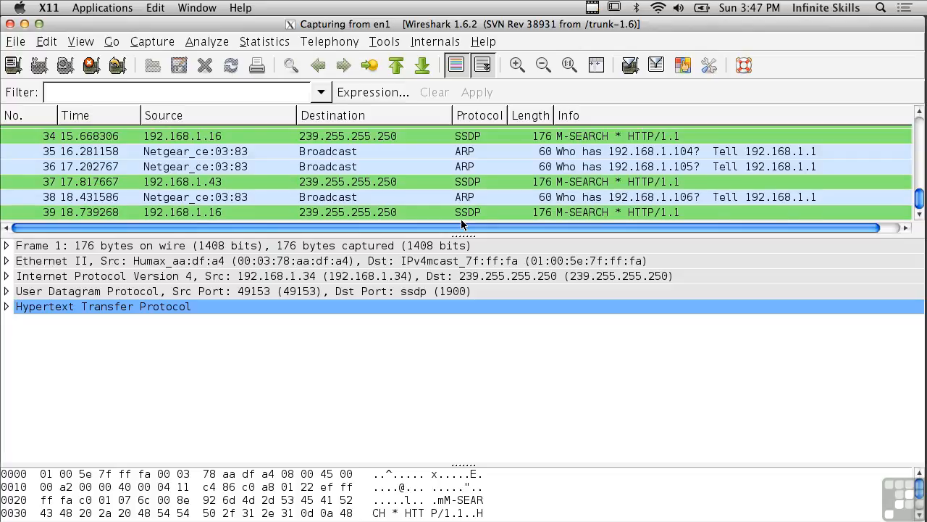
Apply the display filter "ip" to the running capture
left_click(105, 94)
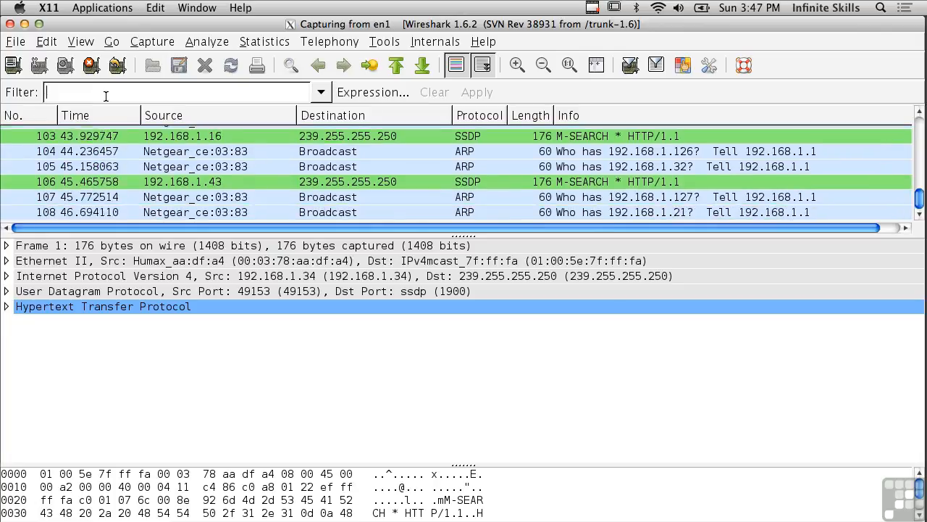
type("ip")
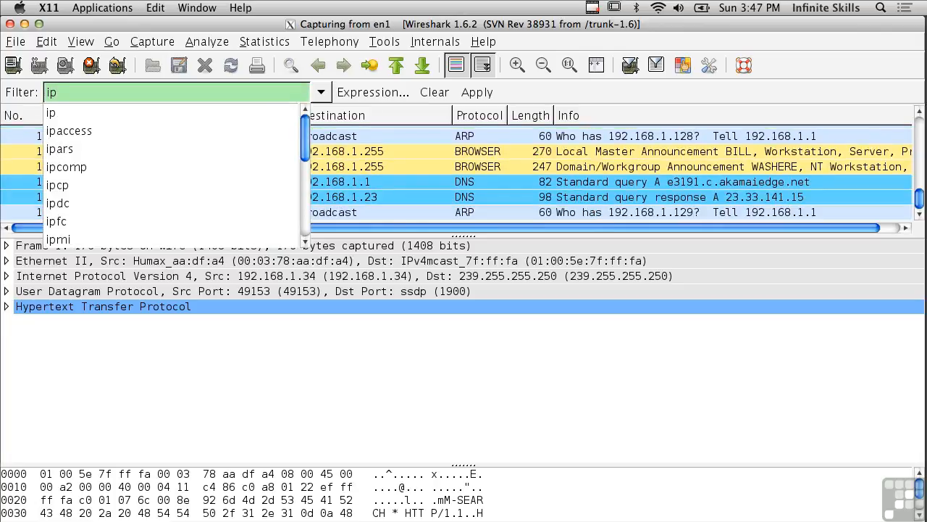
key("Return")
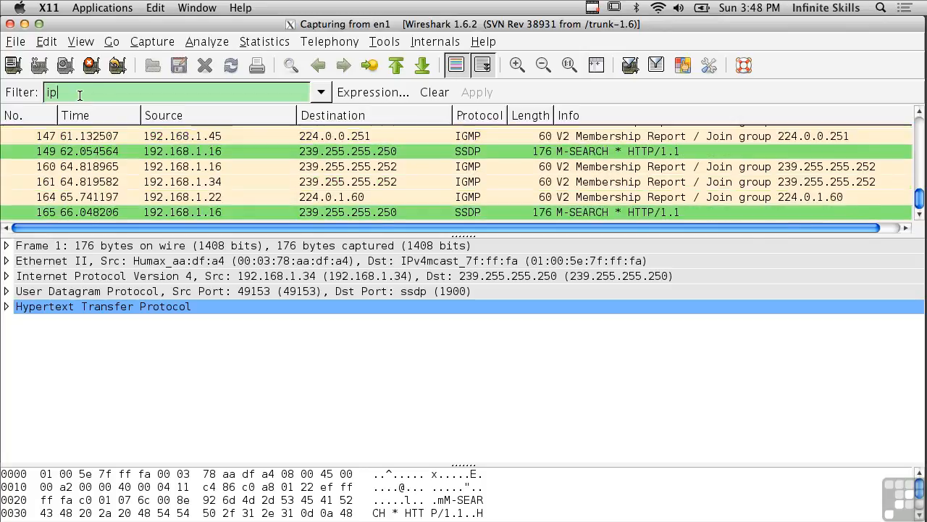
Replace the display filter with "tcp" and look through the matching packets
key("BackSpace")
key("BackSpace")
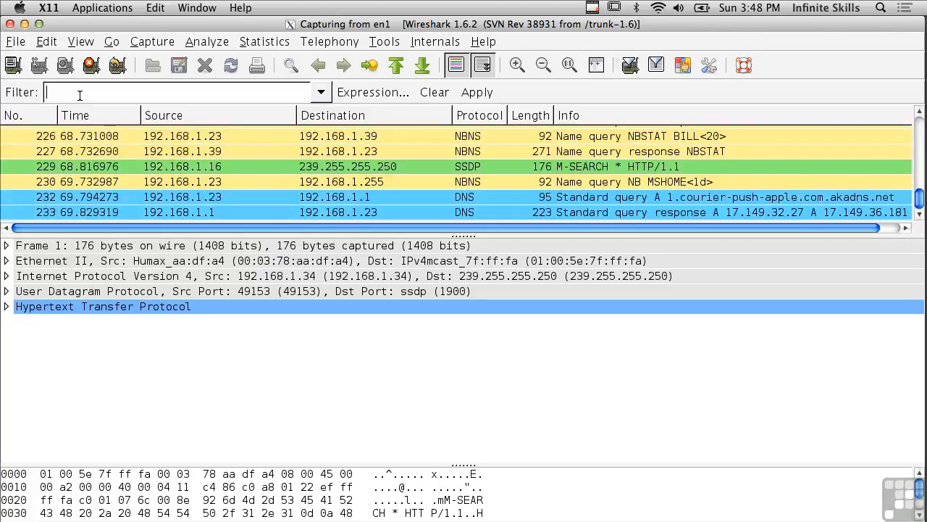
type("tcp")
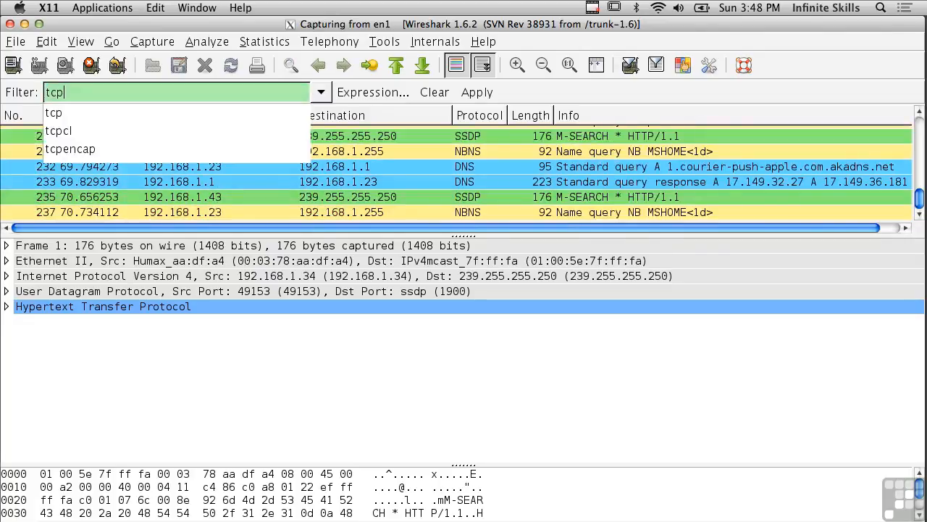
key("Return")
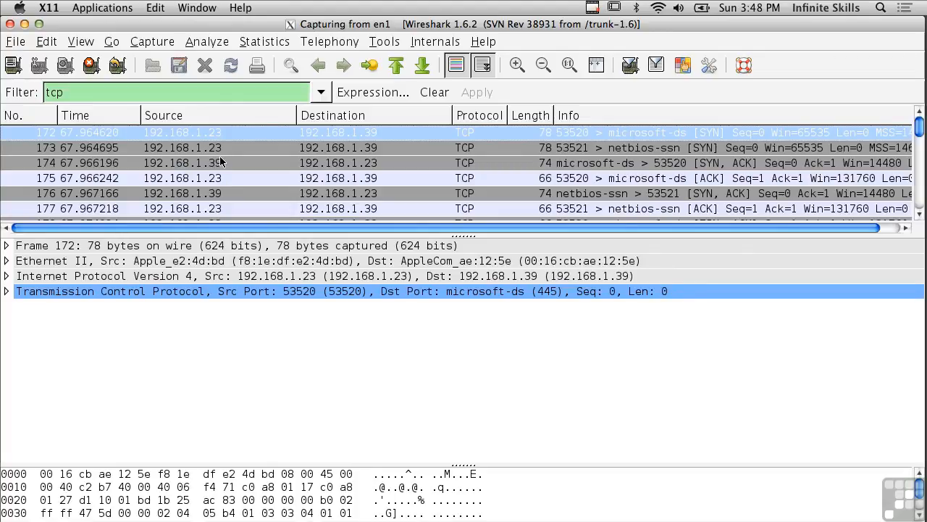
scroll(219, 156, "down", 3)
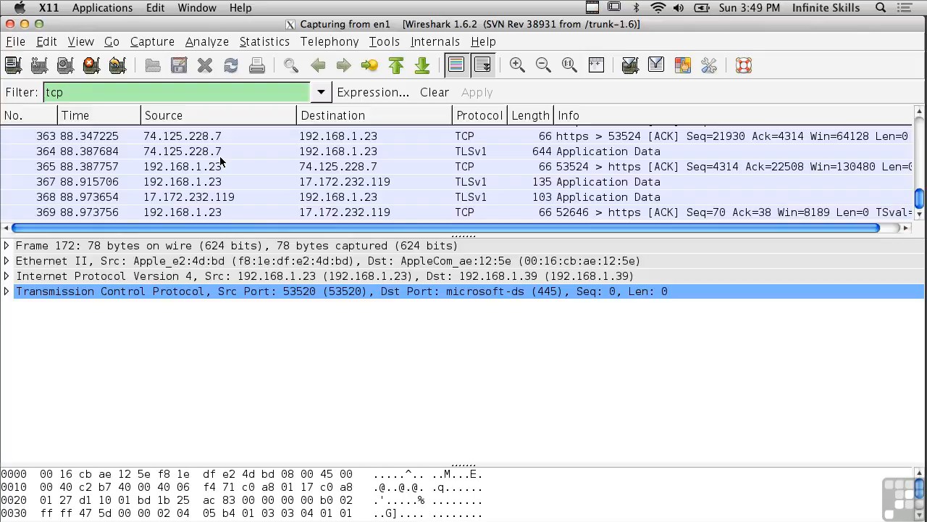
scroll(220, 157, "up", 15)
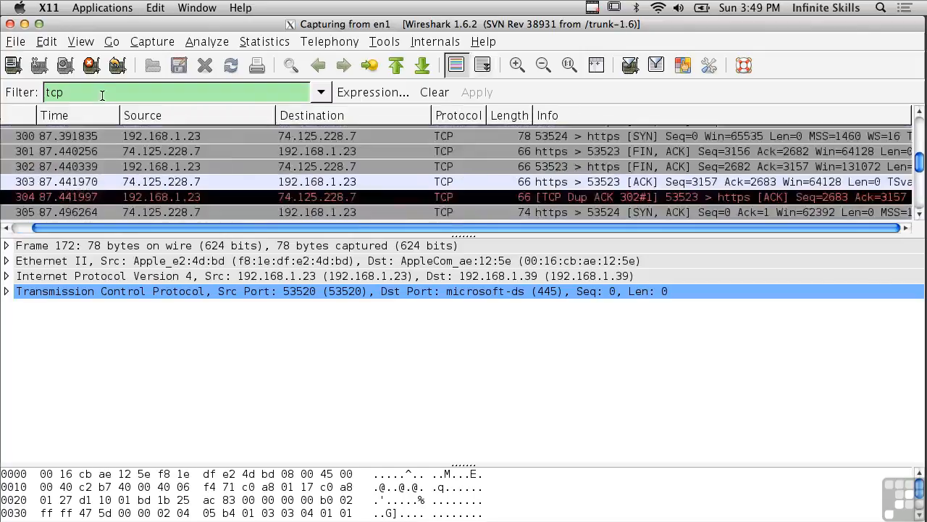
Replace the display filter with "http" and look through the matching packets
key("BackSpace")
key("BackSpace")
key("BackSpace")
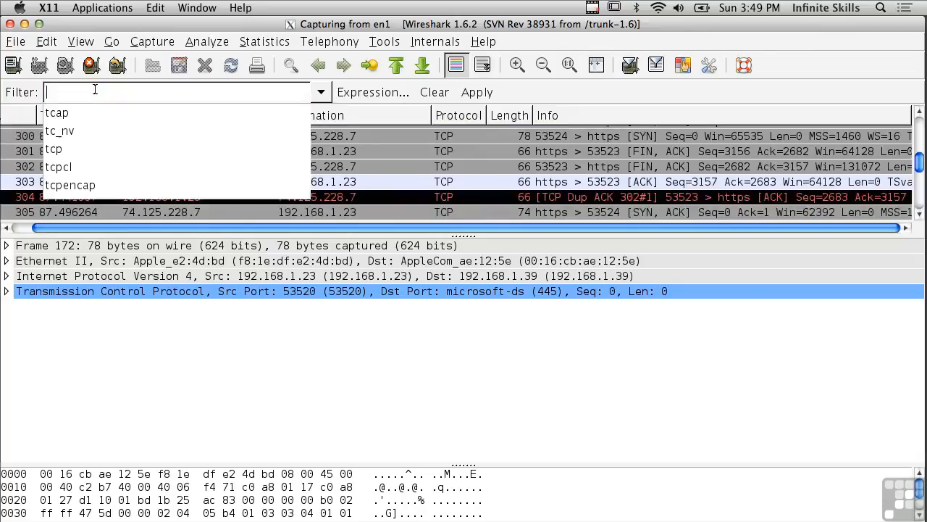
type("http")
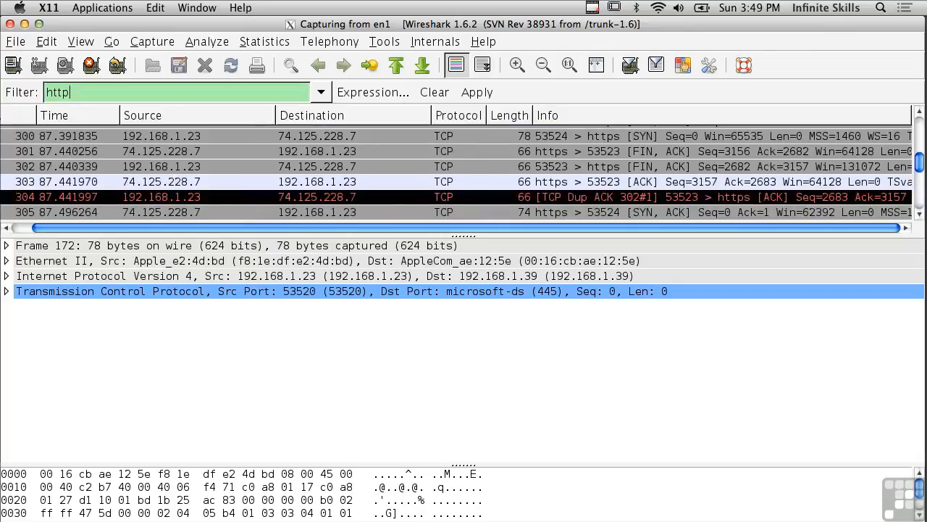
key("Return")
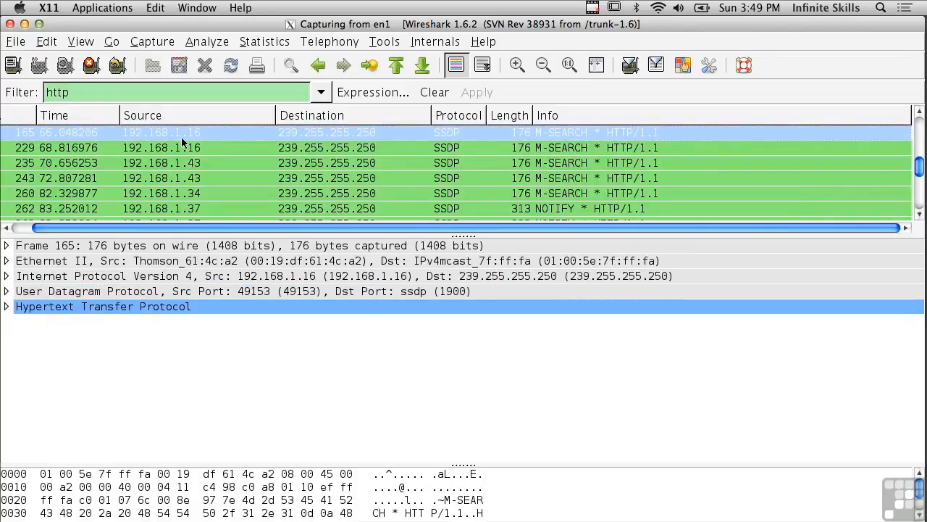
scroll(205, 184, "down", 5)
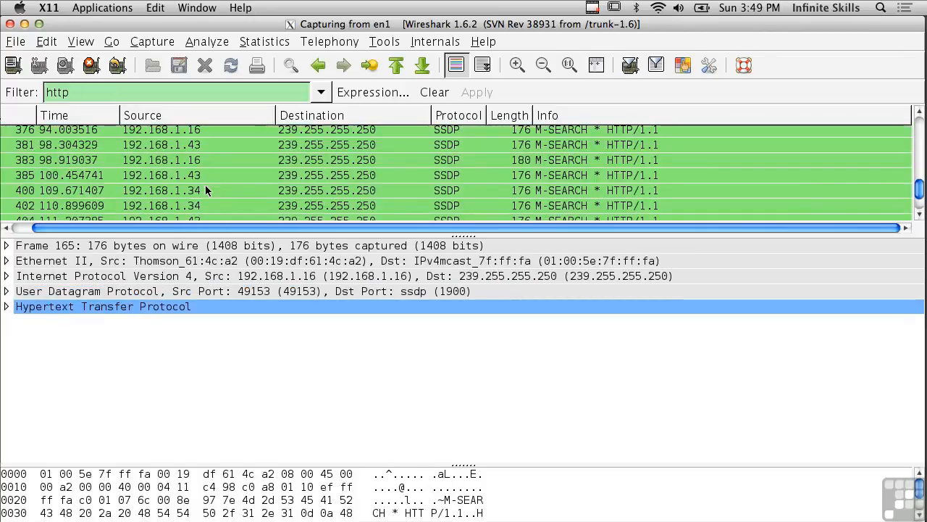
Filter the packets by host address with the expression "ip.addr == 192.168.1.43"
double_click(109, 94)
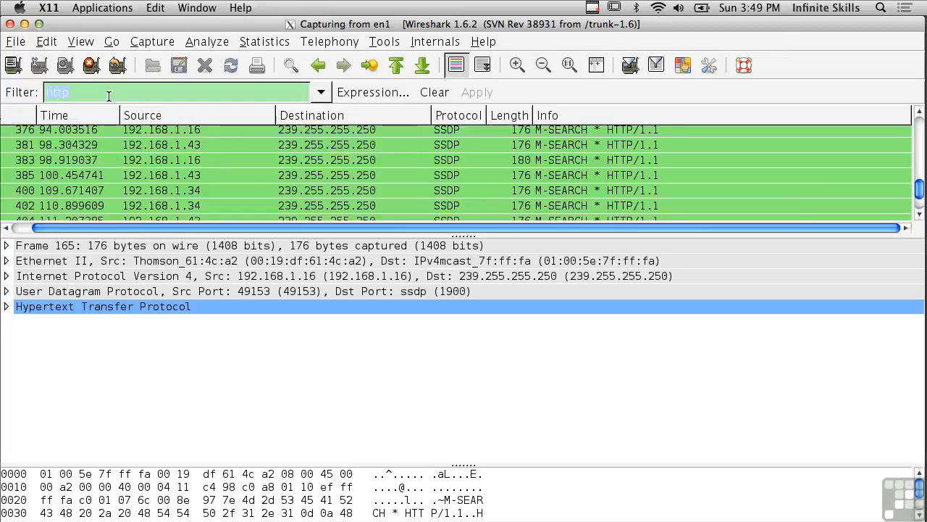
key("BackSpace")
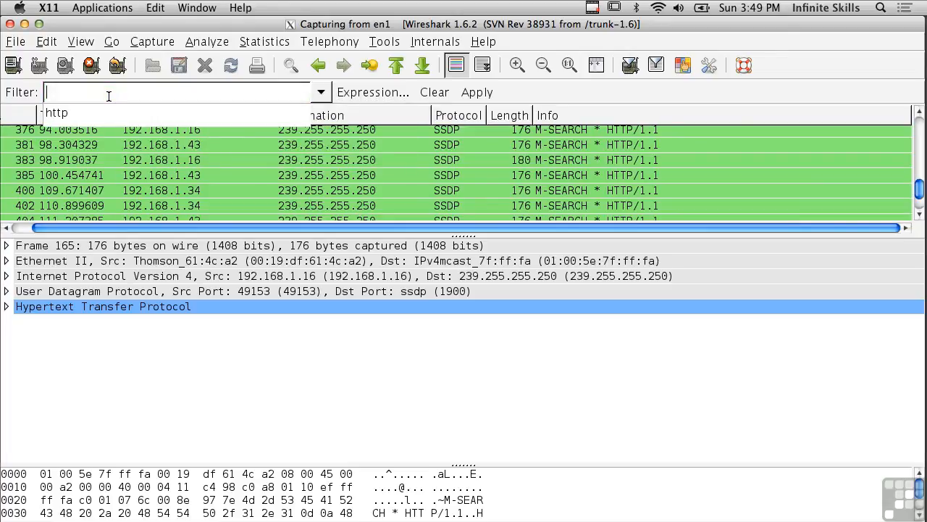
type("ip.")
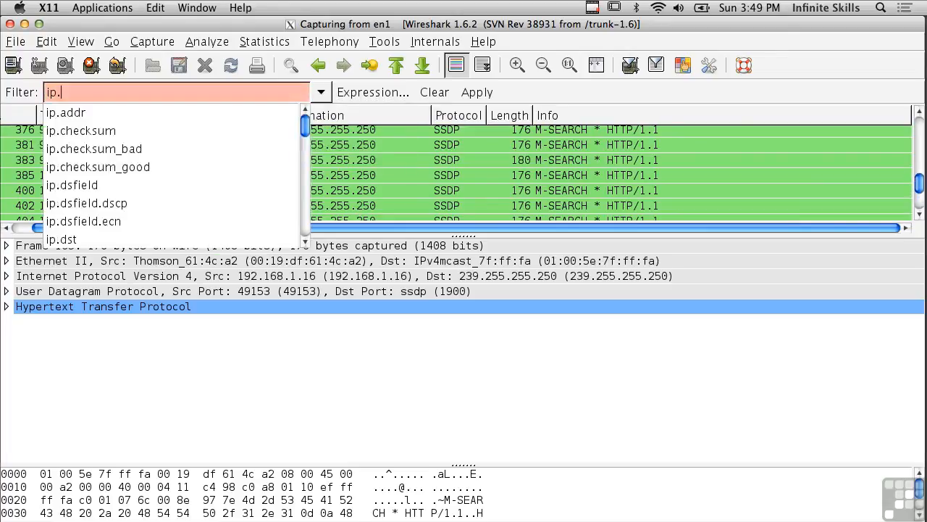
type("addr ")
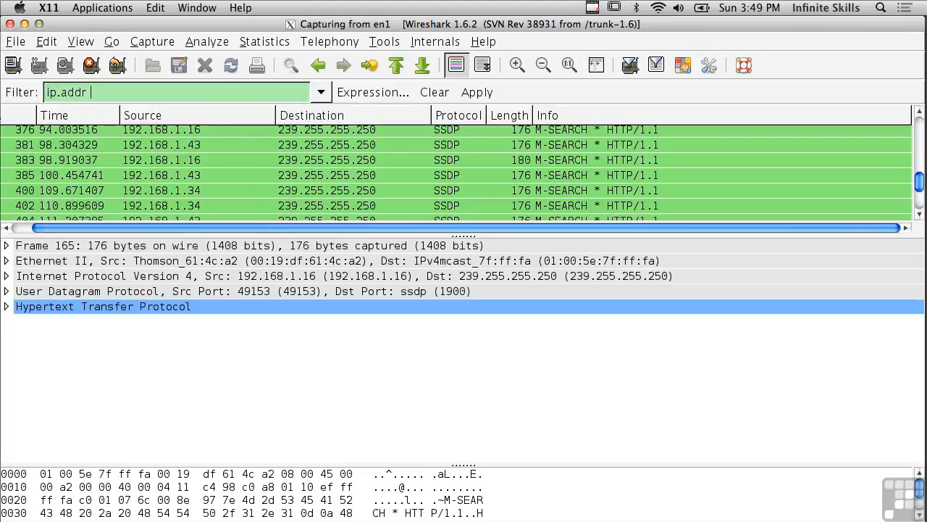
type("==")
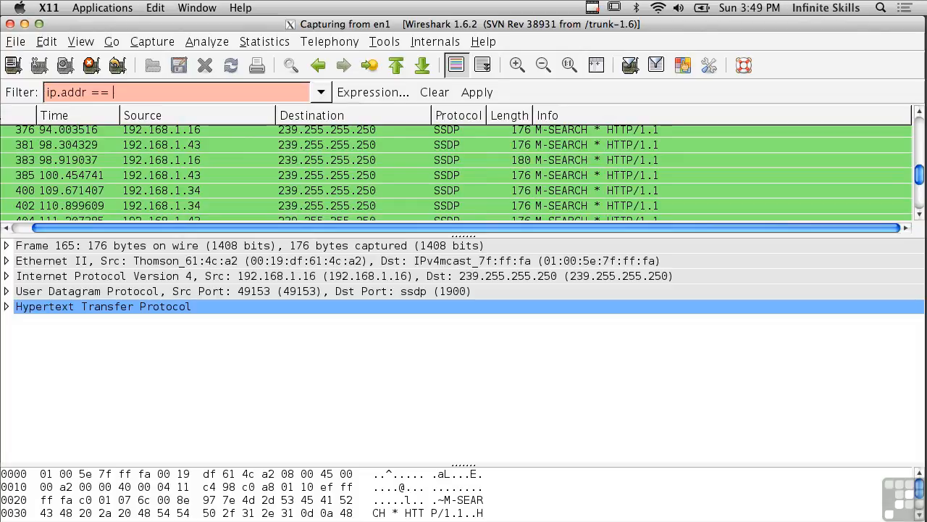
type(" 192.168.1.43")
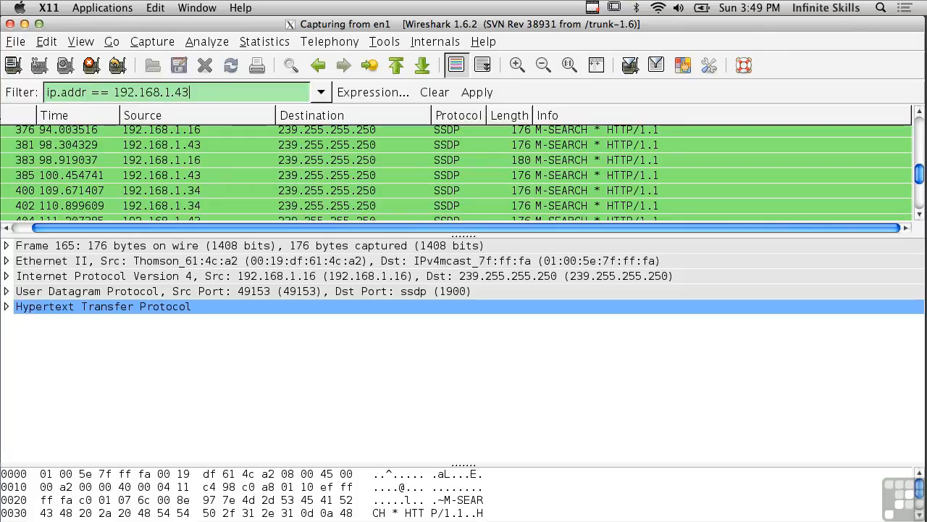
key("Return")
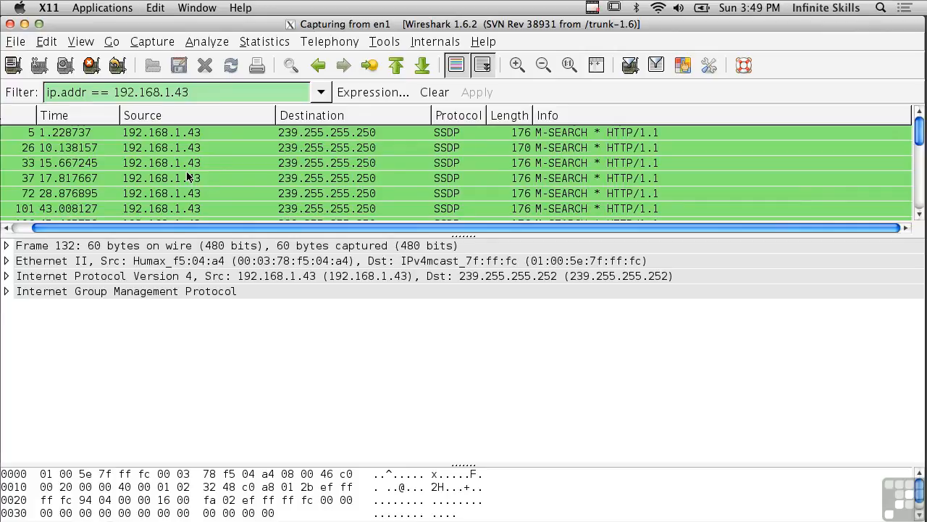
Filter the packets by source address with the expression "ip.src == 192.168.1.43"
triple_click(201, 92)
type("ip.src")
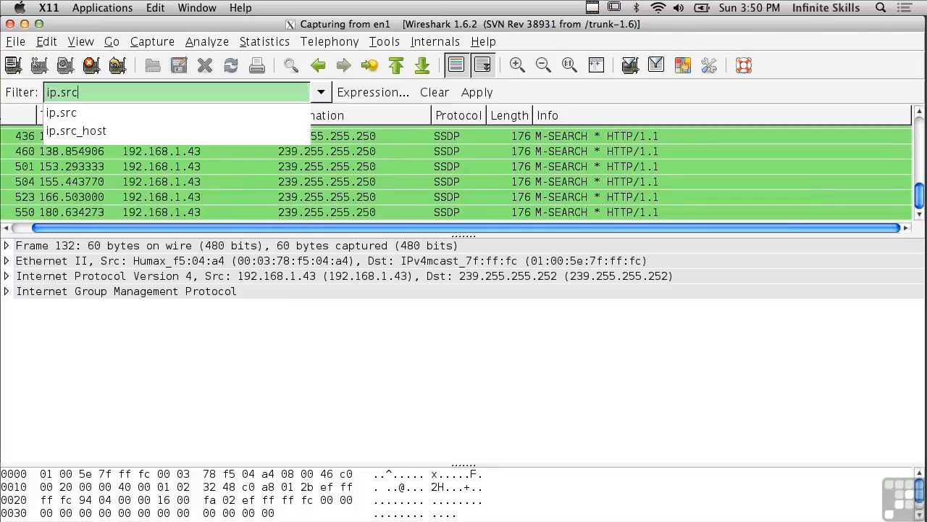
type(" ==")
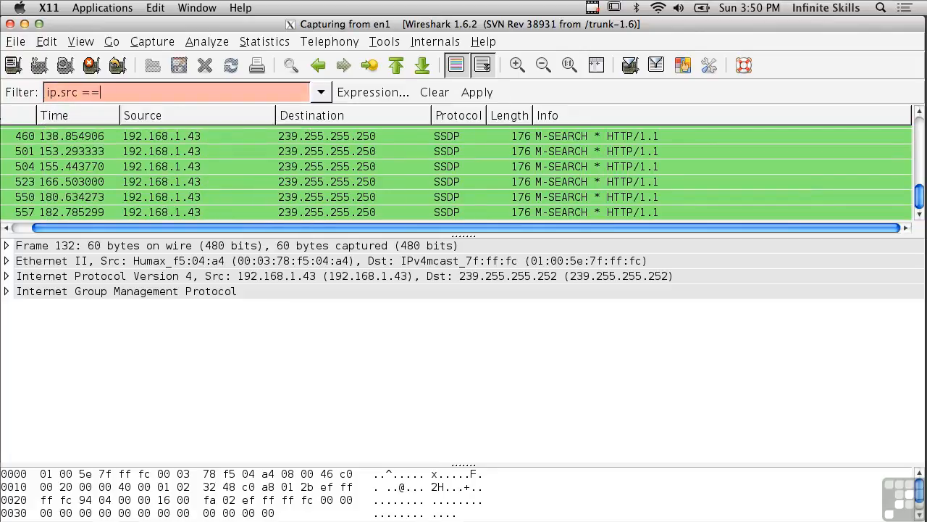
type(" 192")
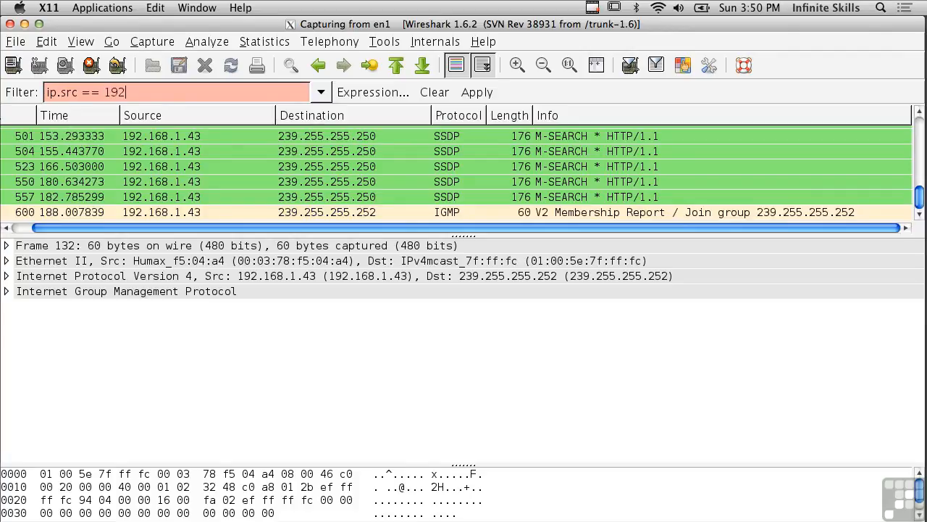
type(".168.1.43")
key("Return")
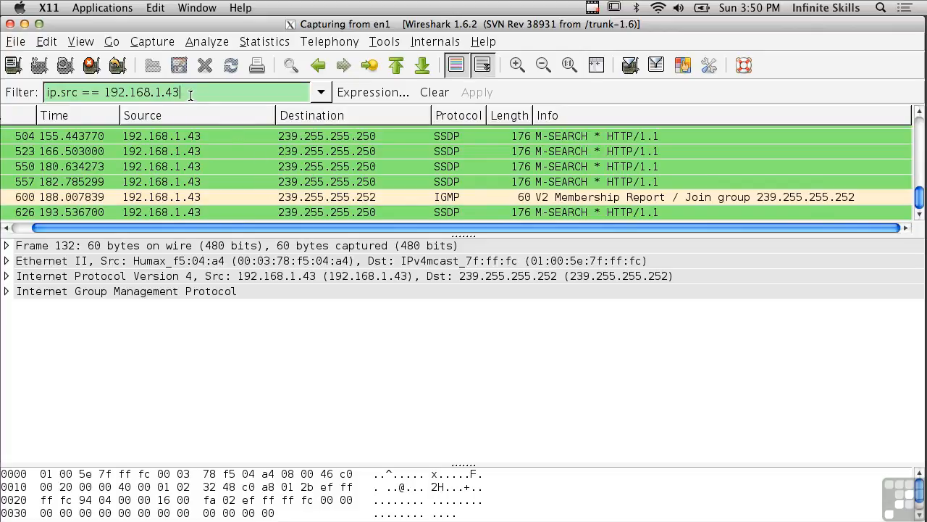
key("BackSpace")
key("BackSpace")
key("BackSpace")
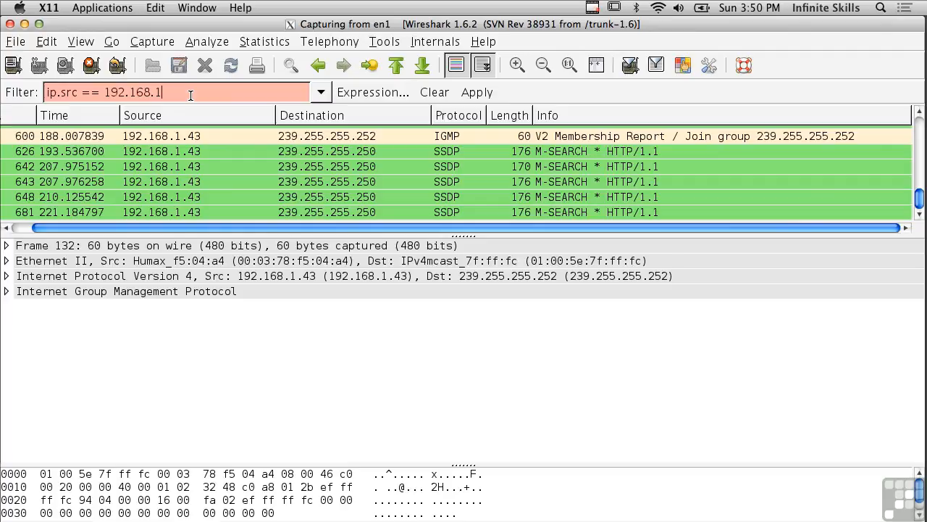
key("BackSpace")
key("BackSpace")
key("BackSpace")
key("BackSpace")
key("BackSpace")
type("2.168.1.43")
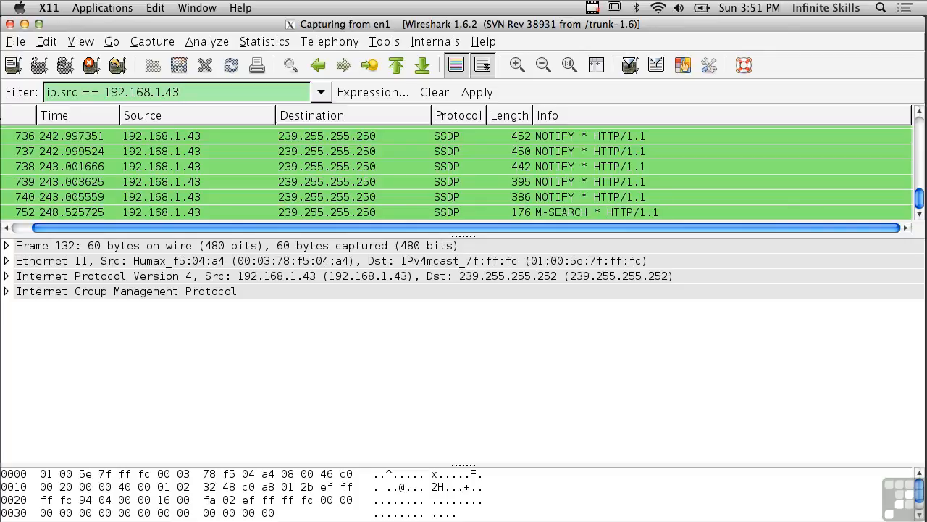
Change the source address in the display filter so it reads "ip.src == 192.168.1.250" and apply it
key("BackSpace")
key("BackSpace")
type("250")
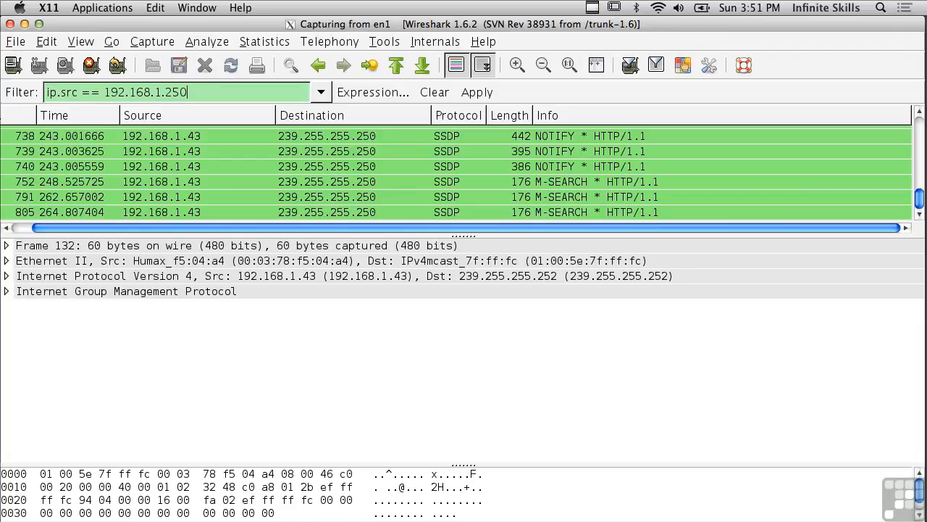
key("Return")
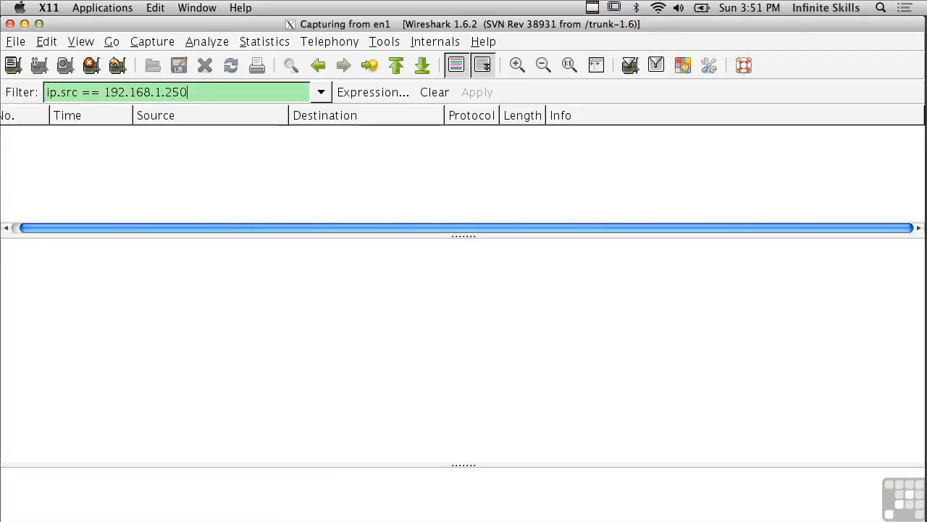
Remove the source address display filter so all packets are listed, and stop the running capture
key("BackSpace")
key("BackSpace")
key("BackSpace")
key("BackSpace")
key("BackSpace")
key("BackSpace")
key("BackSpace")
key("BackSpace")
key("BackSpace")
key("BackSpace")
key("BackSpace")
key("BackSpace")
key("BackSpace")
key("BackSpace")
key("BackSpace")
key("BackSpace")
key("BackSpace")
key("BackSpace")
key("BackSpace")
key("BackSpace")
key("BackSpace")
key("BackSpace")
key("BackSpace")
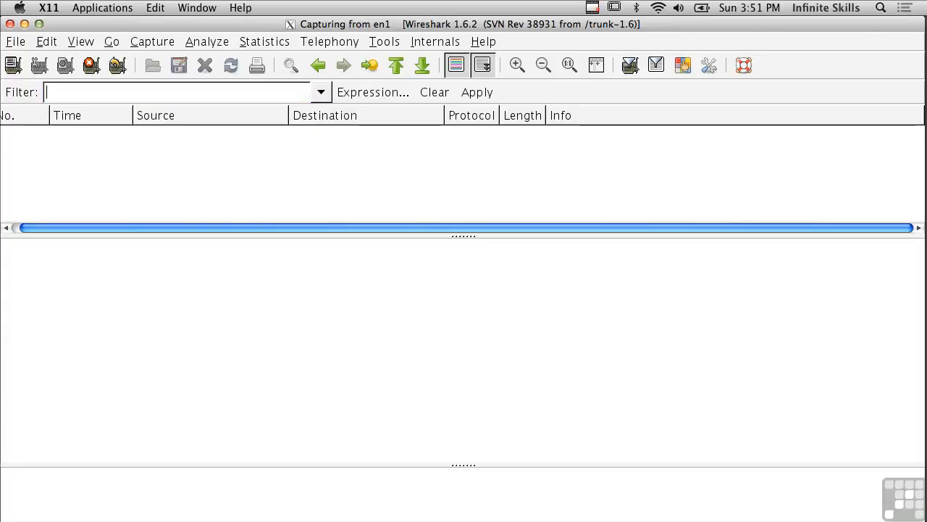
left_click(468, 100)
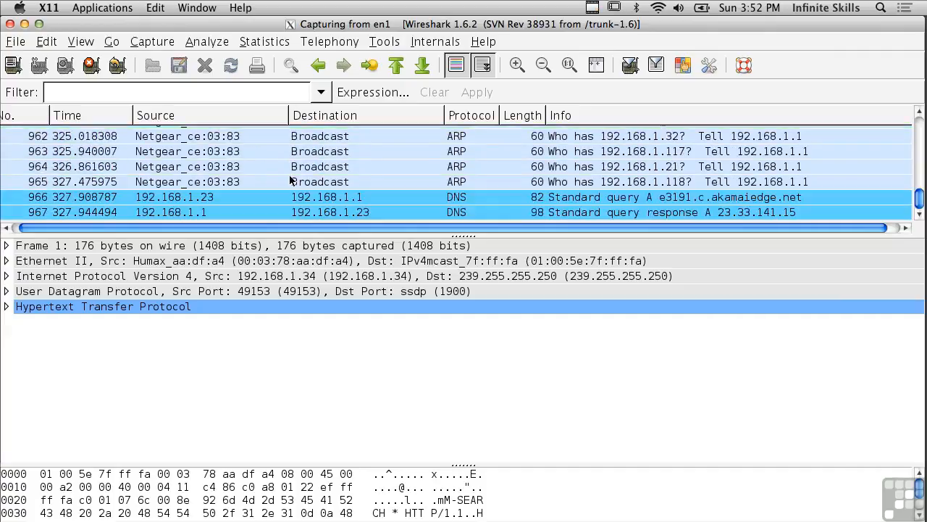
left_click(90, 66)
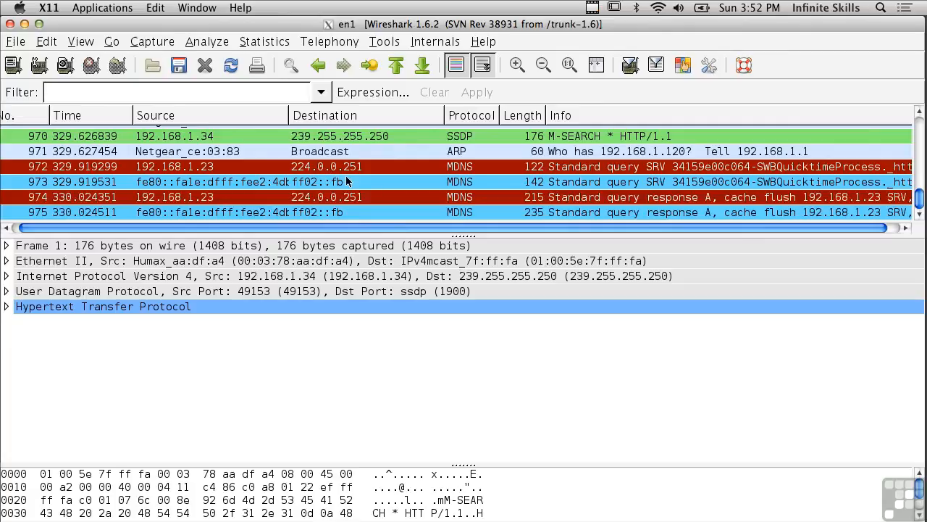
Apply the destination address 192.168.1.1 of DNS query packet 898 as a display filter and look through the matching packets
scroll(346, 181, "up", 4)
scroll(346, 181, "up", 5)
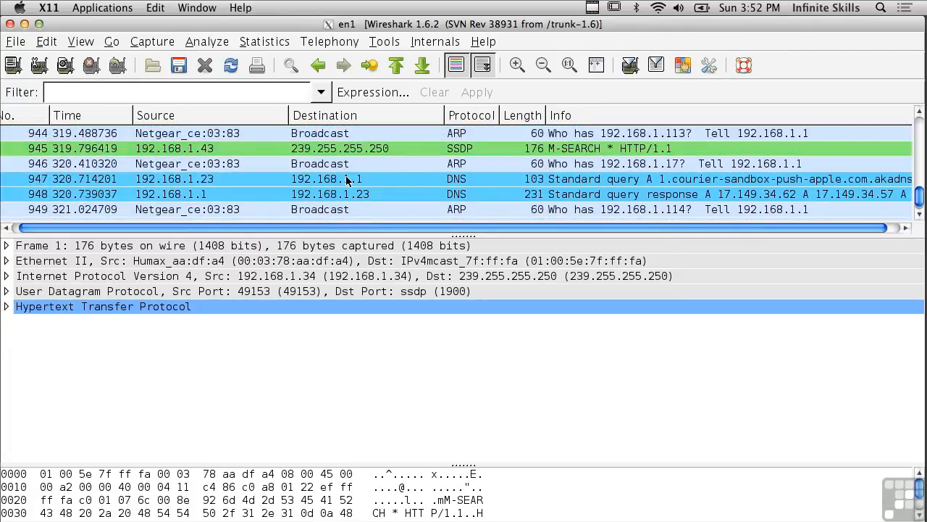
scroll(346, 181, "up", 7)
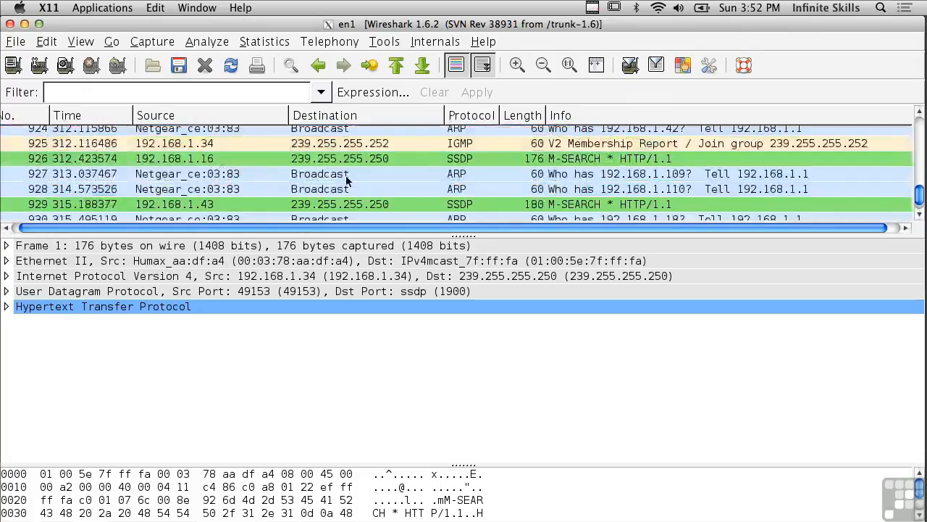
scroll(347, 181, "up", 3)
scroll(346, 181, "up", 3)
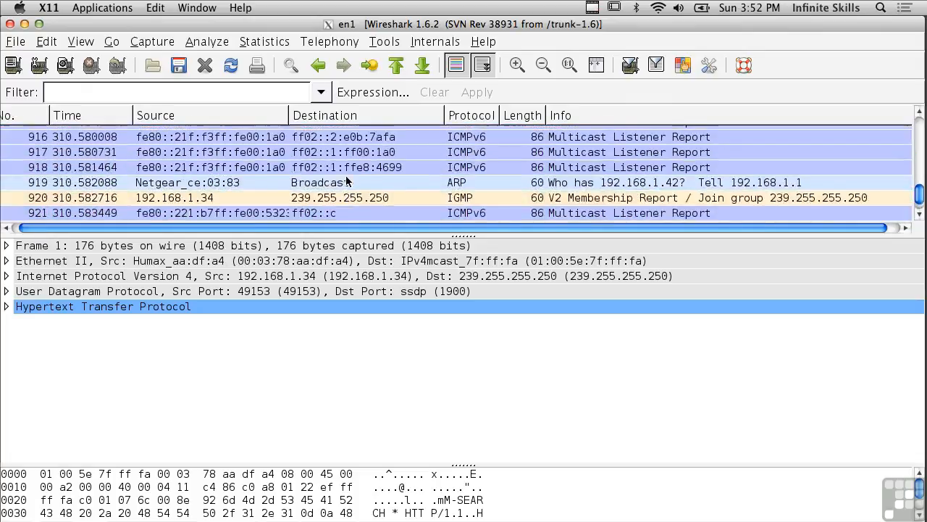
scroll(346, 182, "up", 5)
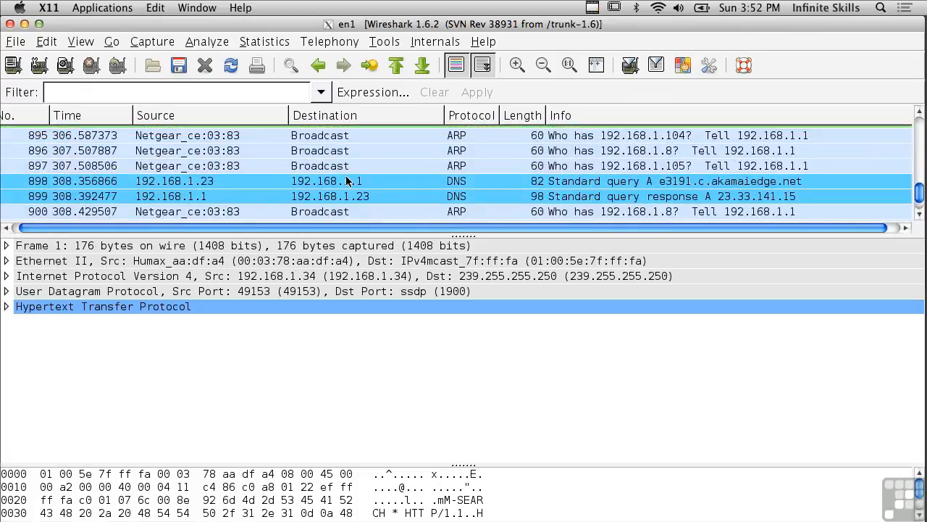
left_click(346, 181)
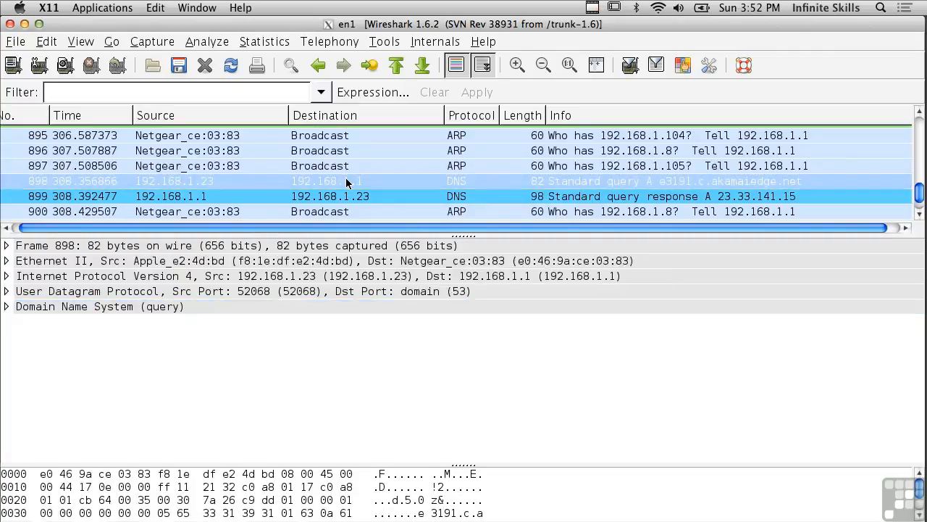
right_click(346, 181)
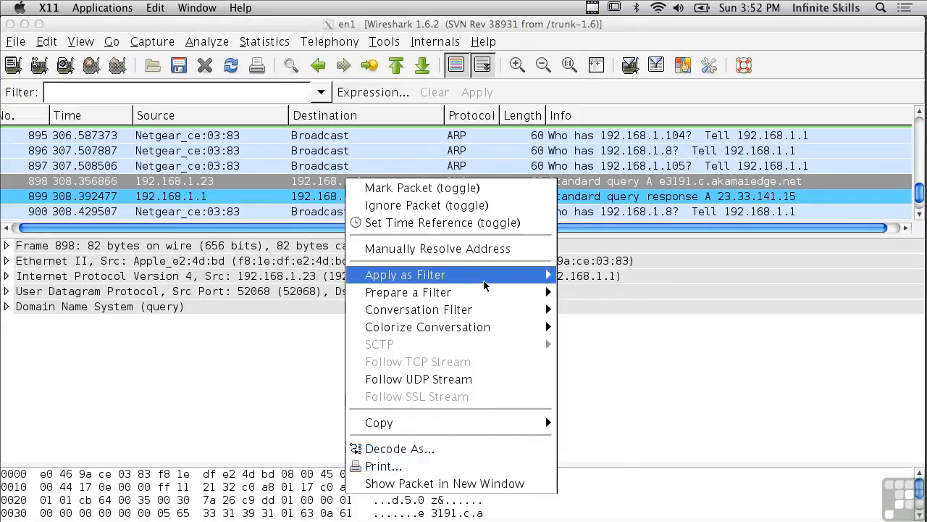
mouse_move(486, 284)
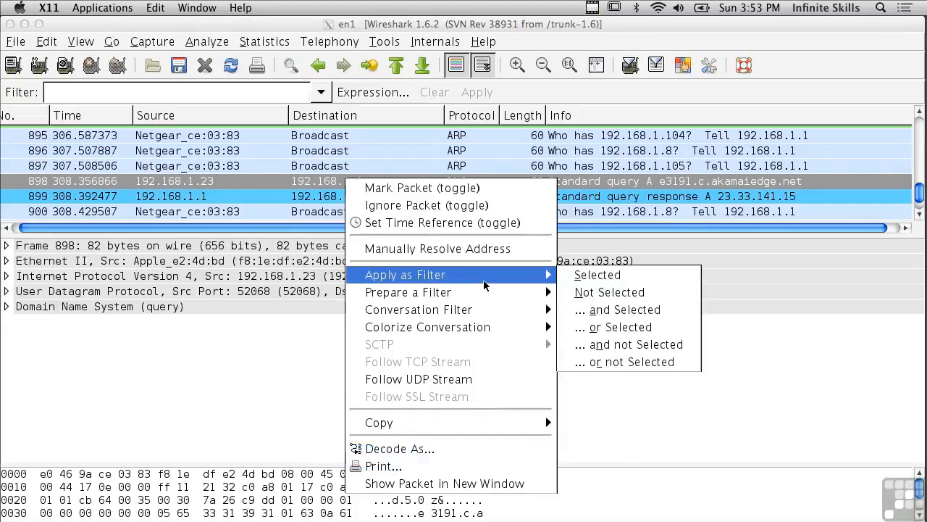
left_click(578, 280)
scroll(380, 194, "up", 15)
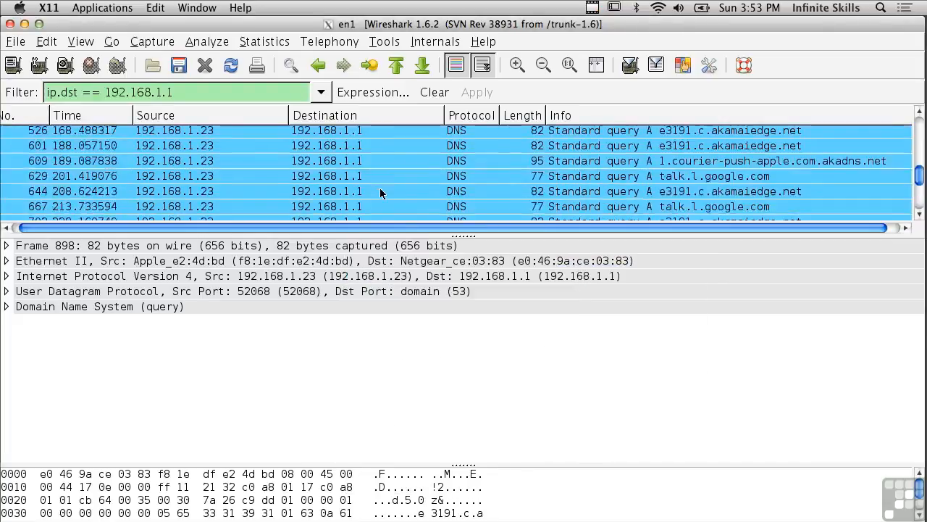
scroll(380, 193, "down", 10)
scroll(379, 193, "down", 2)
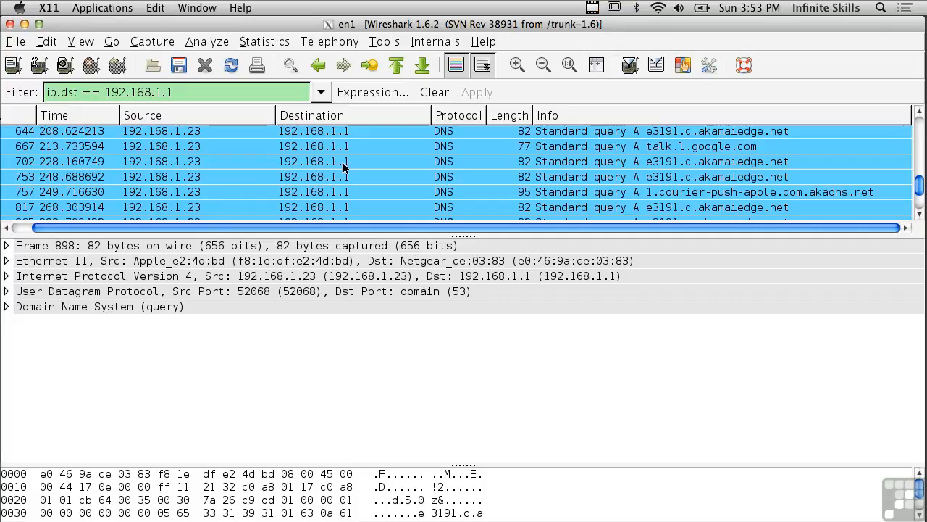
Replace the destination address display filter with "tcp"
left_click(436, 96)
scroll(356, 153, "up", 5)
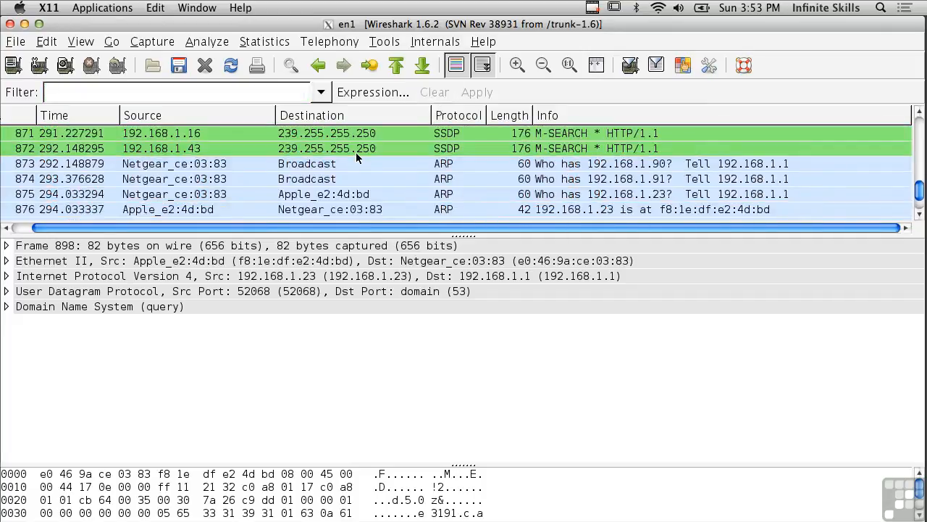
scroll(355, 155, "up", 20)
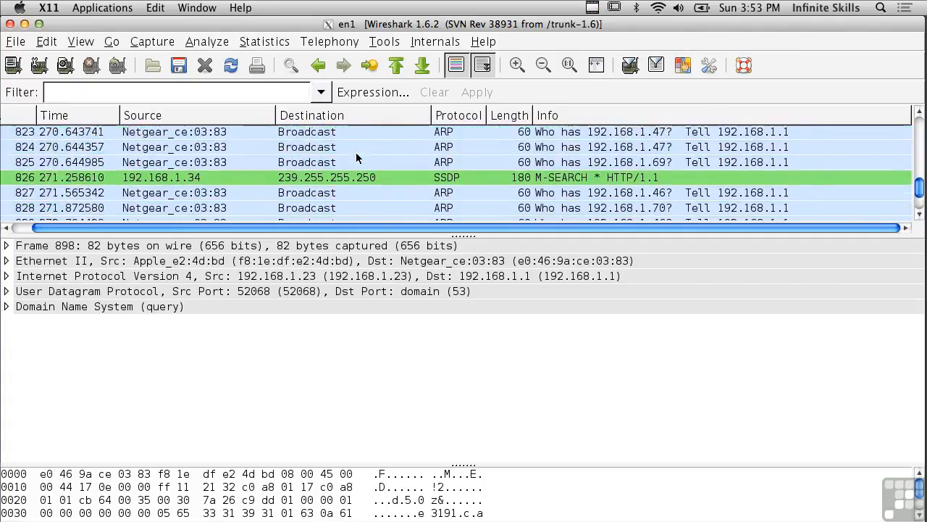
scroll(356, 154, "up", 15)
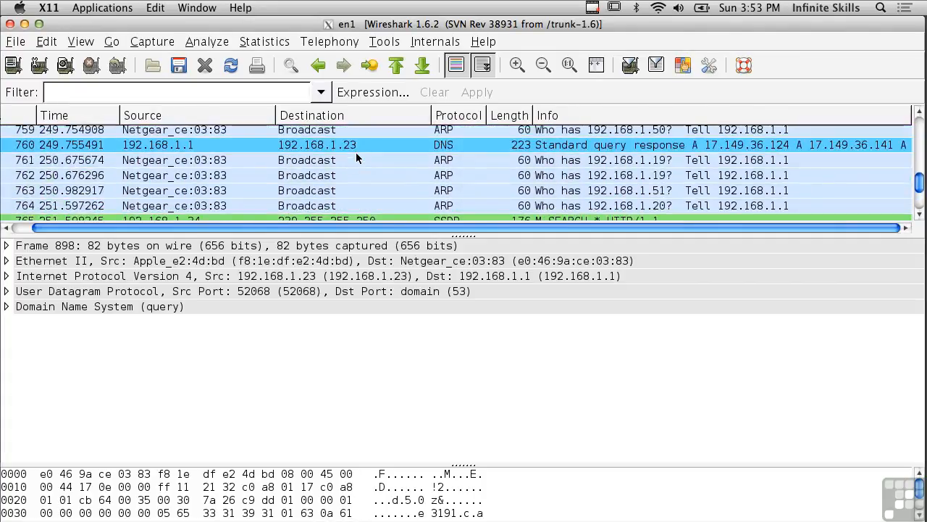
scroll(356, 152, "up", 10)
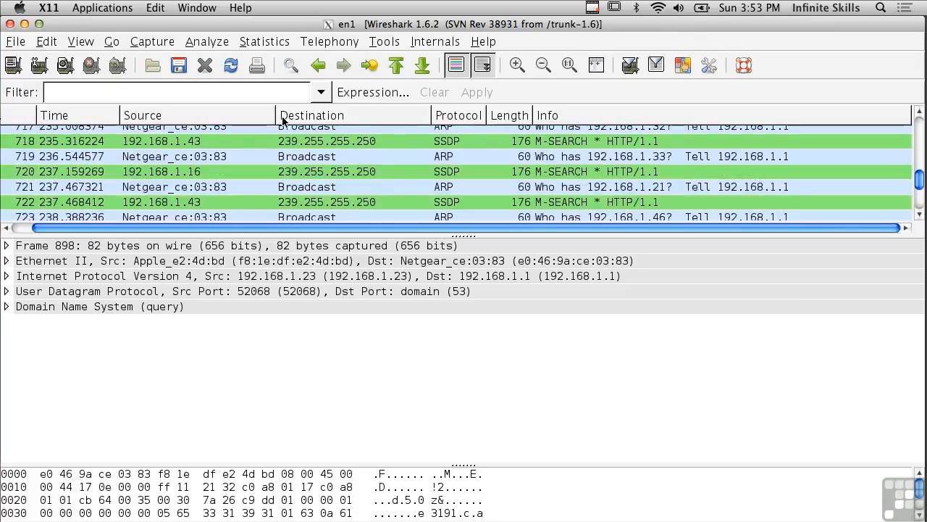
type("tcp")
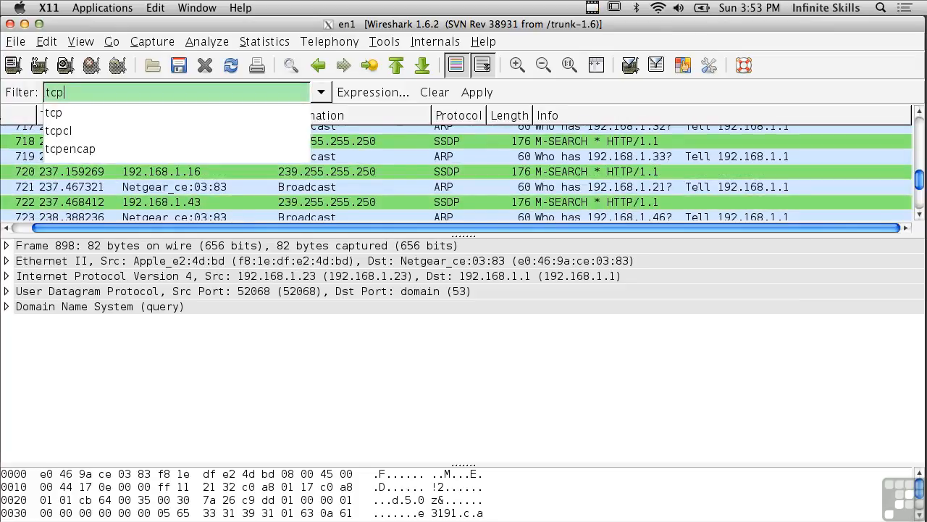
key("Return")
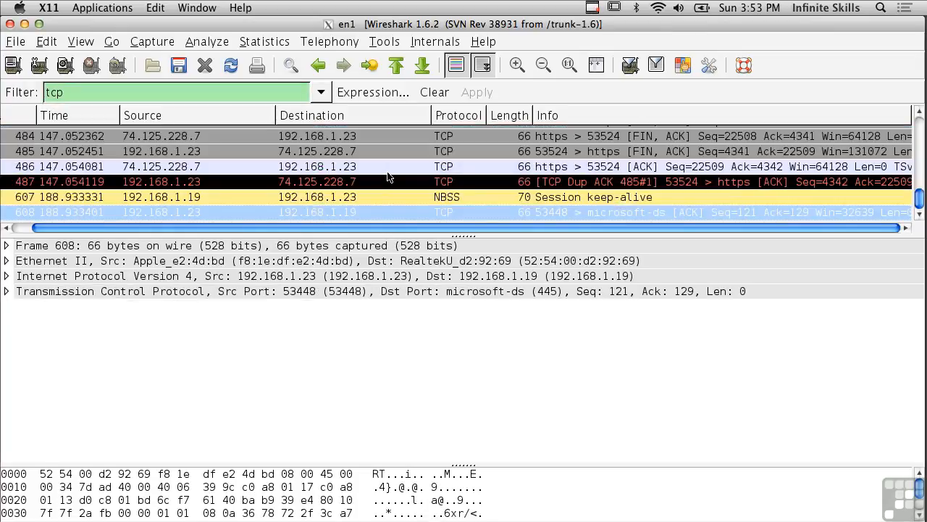
Follow the TCP stream of packet 483, sent from 192.168.1.23 to 74.125.228.7
scroll(354, 166, "up", 5)
scroll(355, 165, "down", 2)
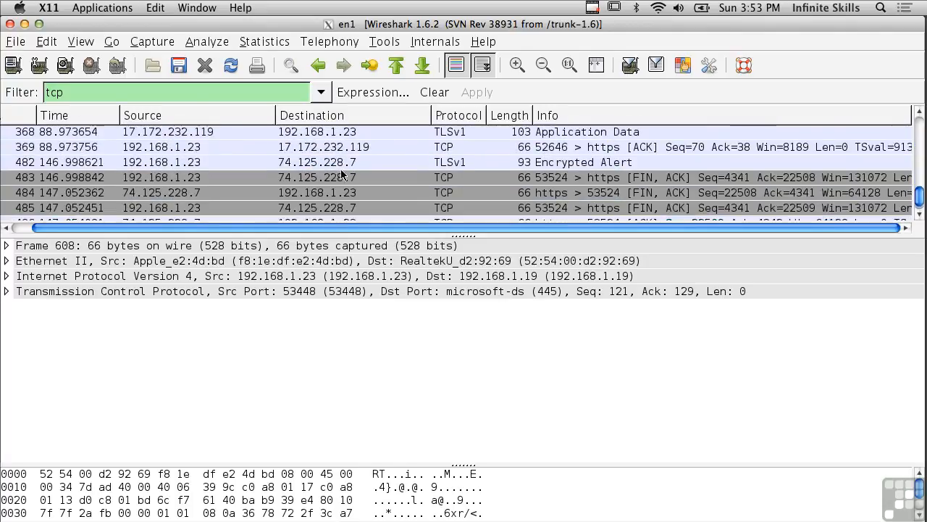
right_click(342, 179)
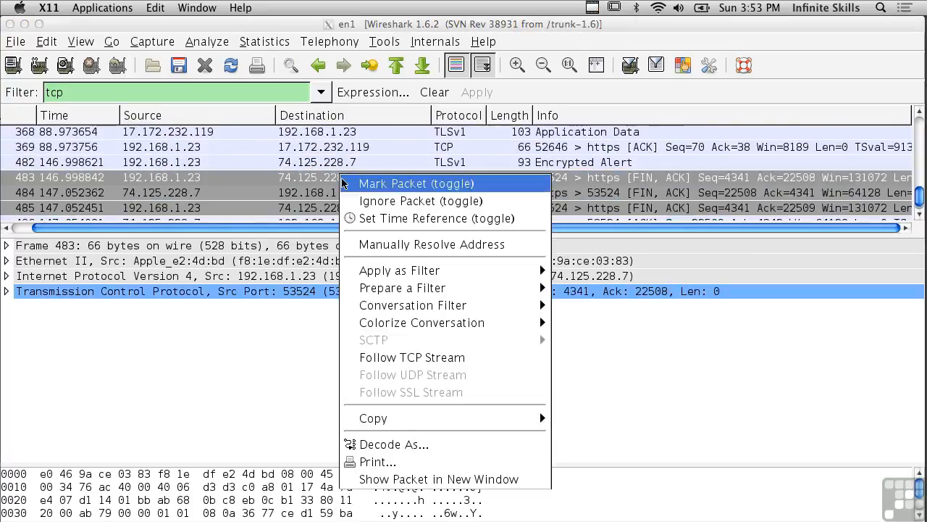
left_click(423, 359)
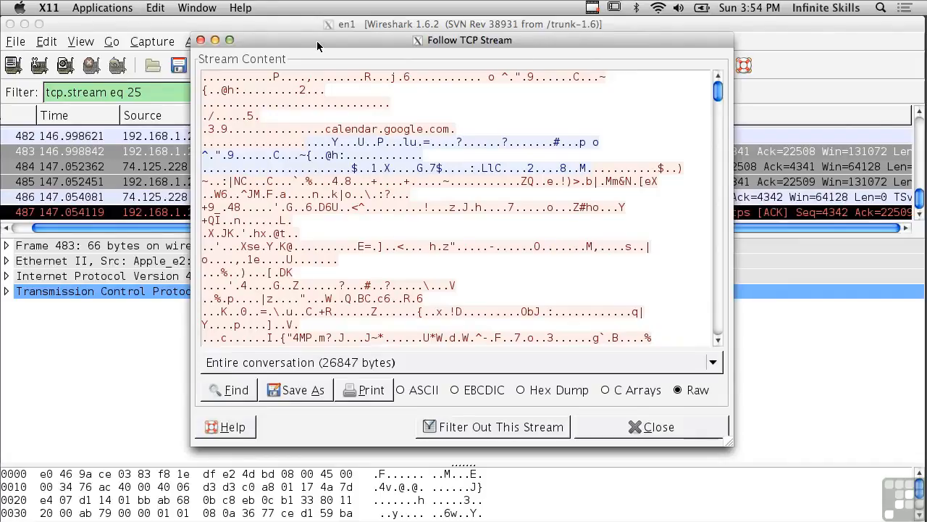
left_click_drag(317, 40, 351, 62)
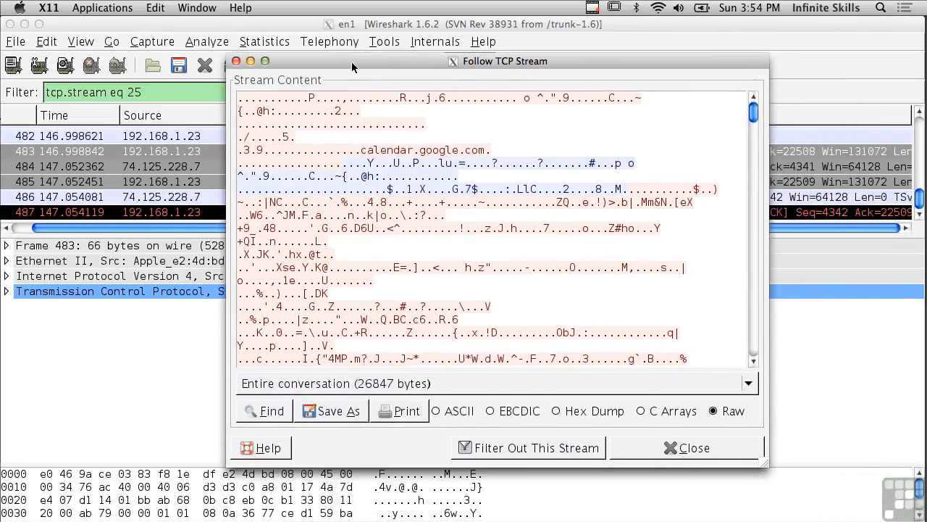
Look through the raw content of the followed TCP stream, return to its beginning and close the stream window
scroll(396, 232, "down", 10)
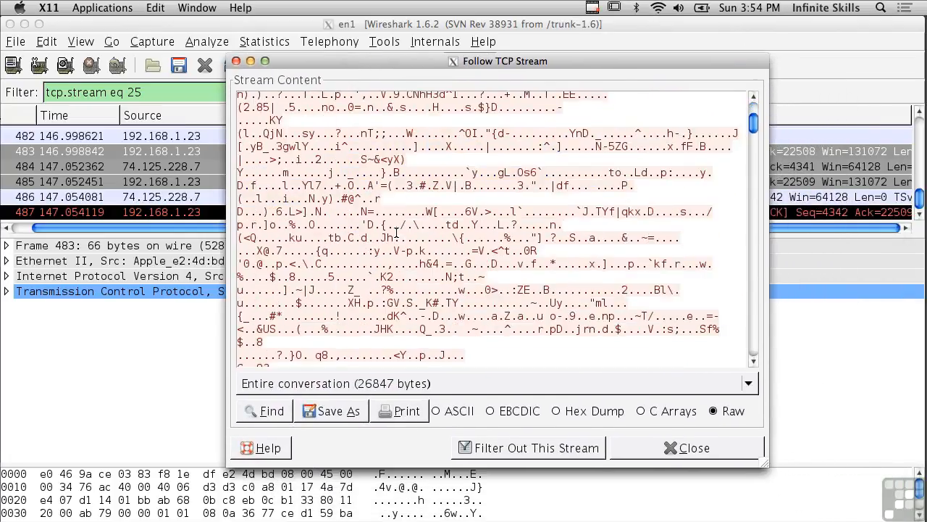
scroll(396, 232, "down", 10)
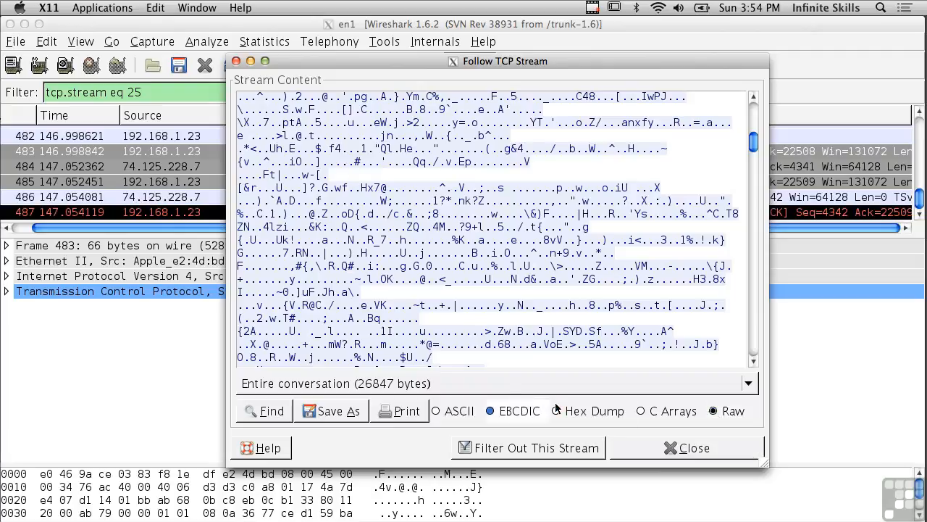
scroll(652, 305, "down", 10)
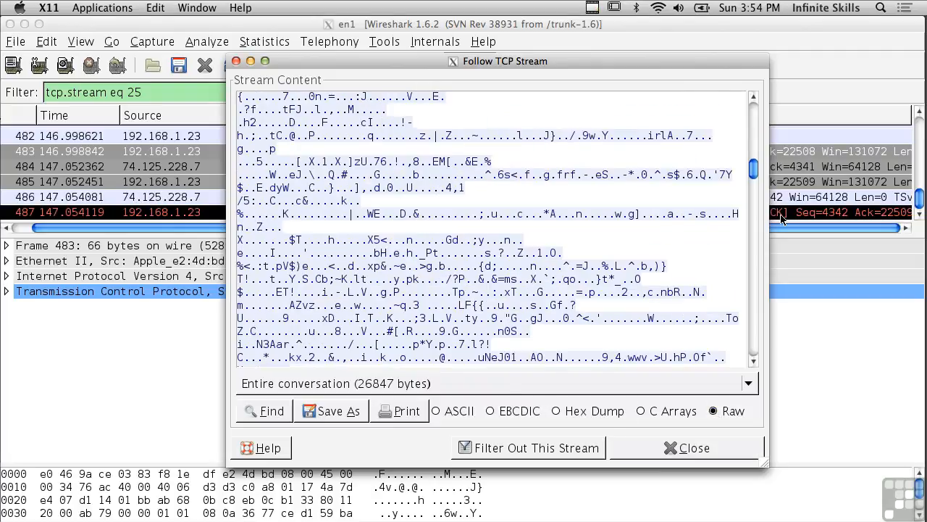
left_click_drag(753, 174, 756, 115)
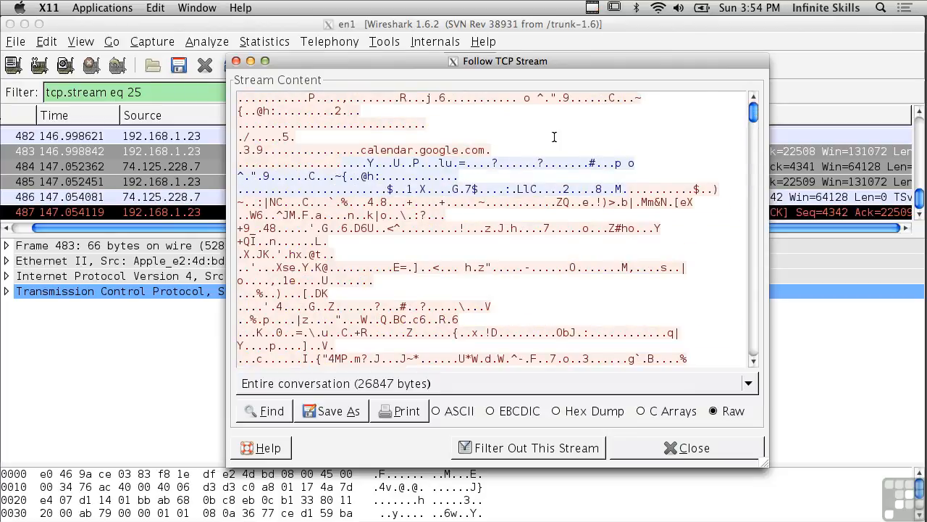
left_click(694, 450)
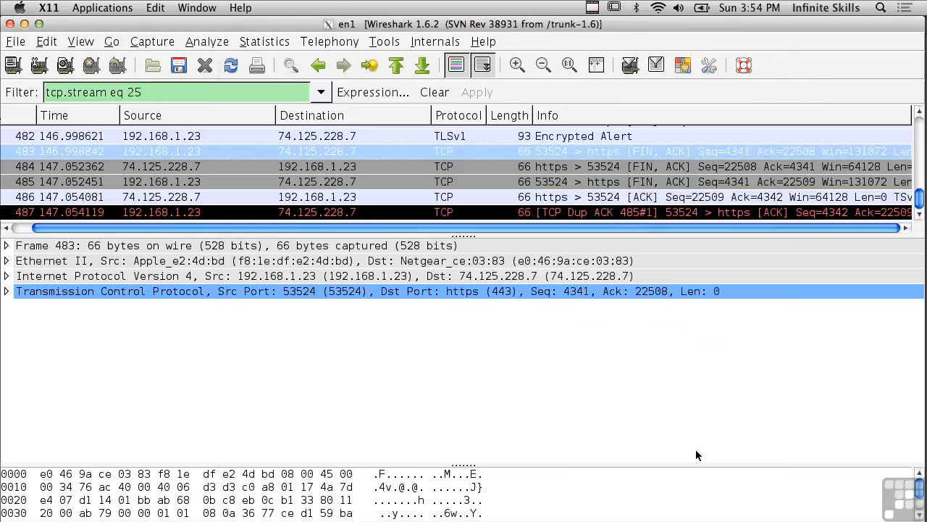
Replace the TCP stream display filter with "http" and look through the matching packets
left_click(435, 92)
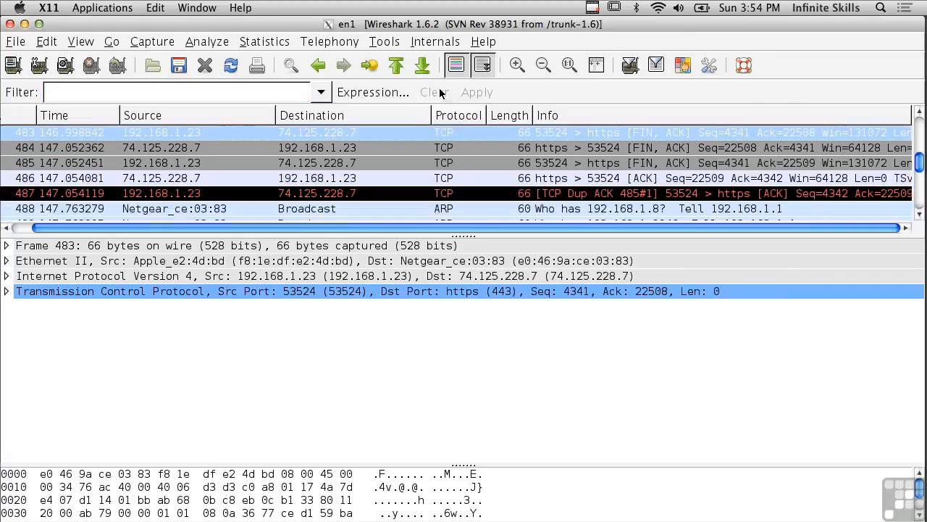
left_click(134, 92)
type("http")
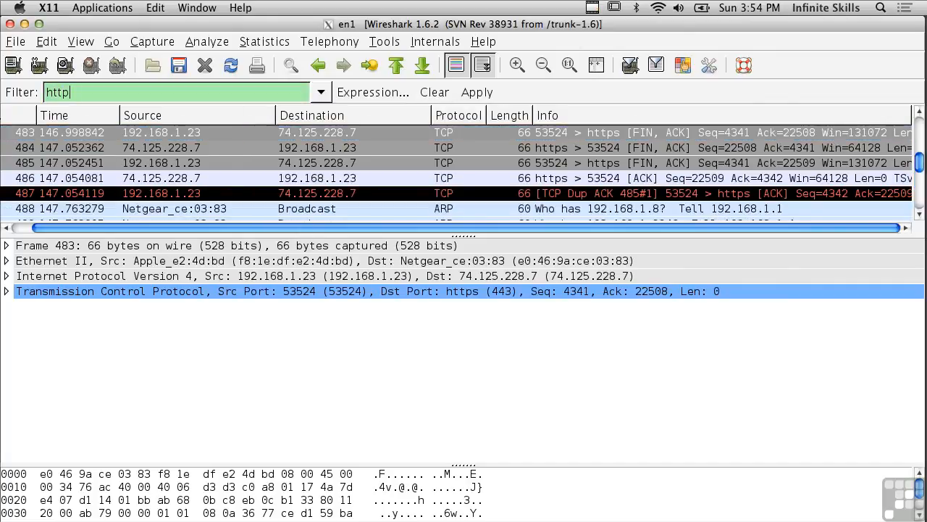
key("Return")
scroll(293, 177, "up", 15)
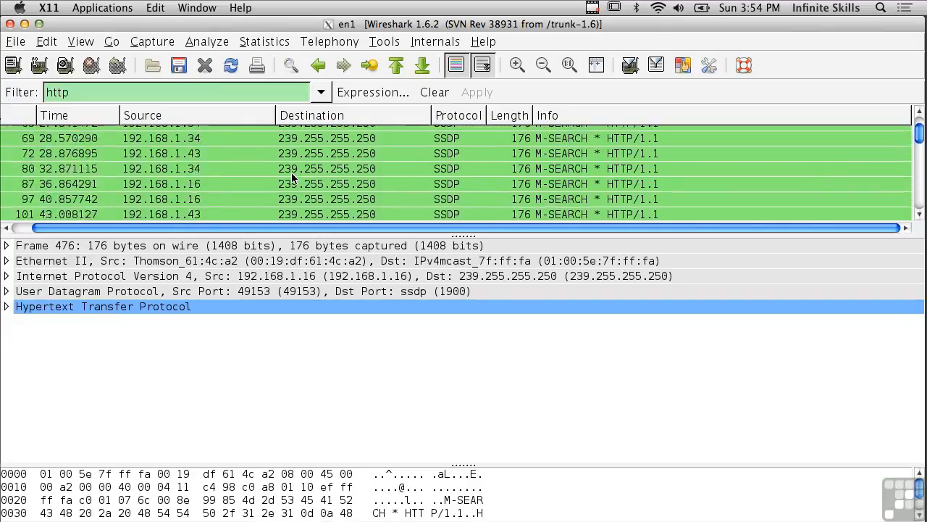
Clear the "http" display filter and apply the empty filter to list all packets
double_click(108, 94)
key("BackSpace")
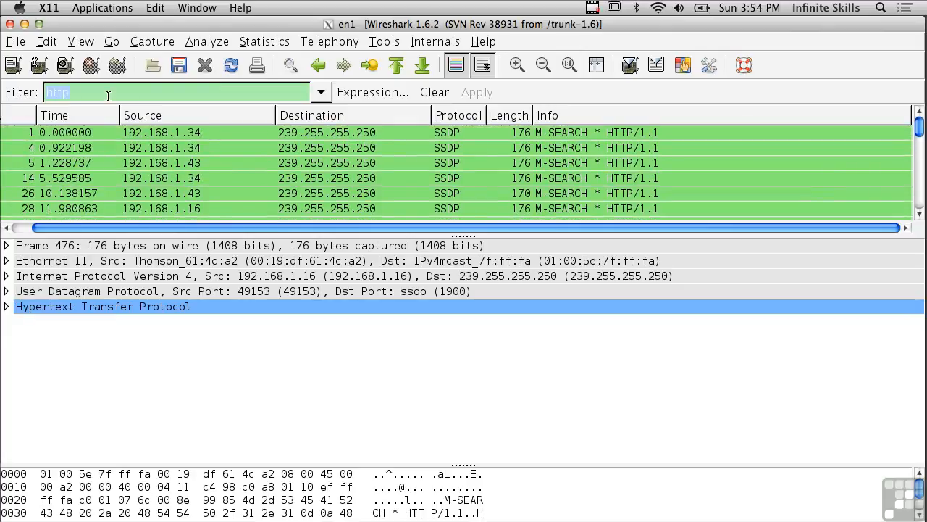
left_click(108, 94)
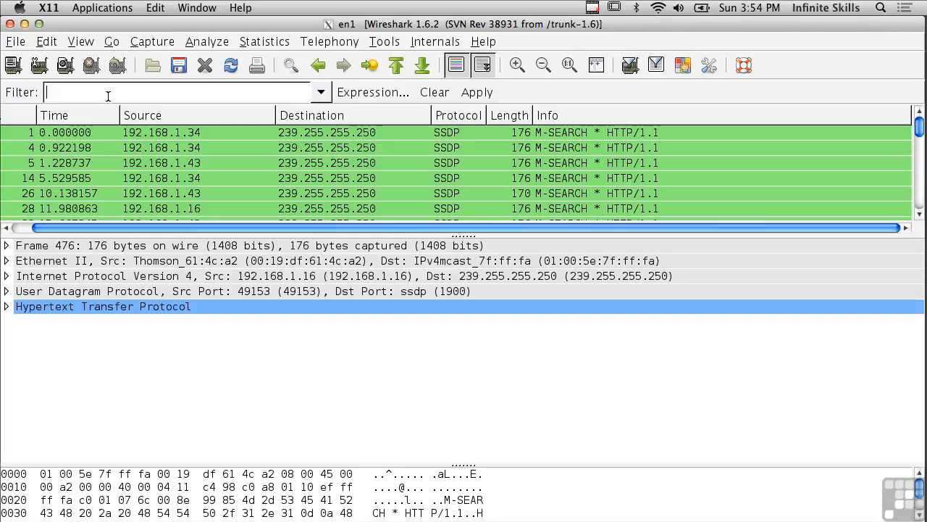
key("Return")
Start a new capture on en1 without saving the current capture data
left_click(157, 41)
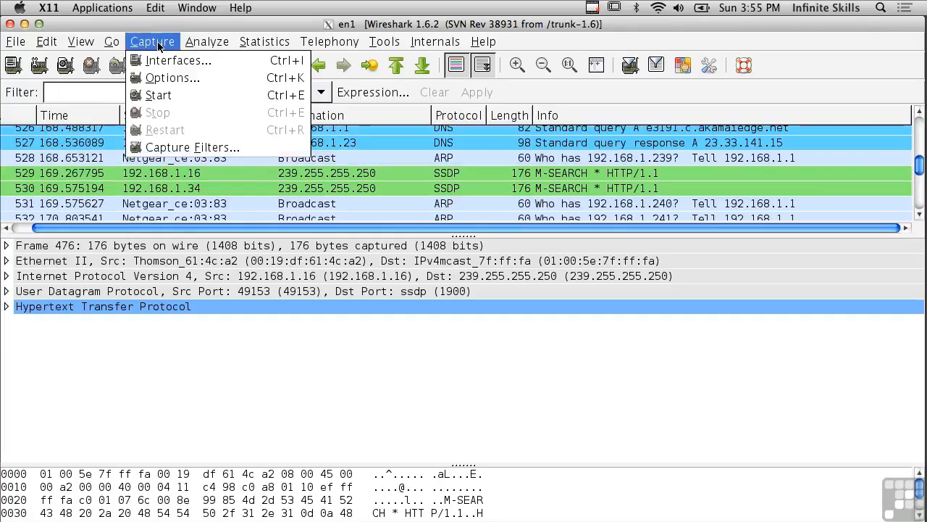
left_click(178, 98)
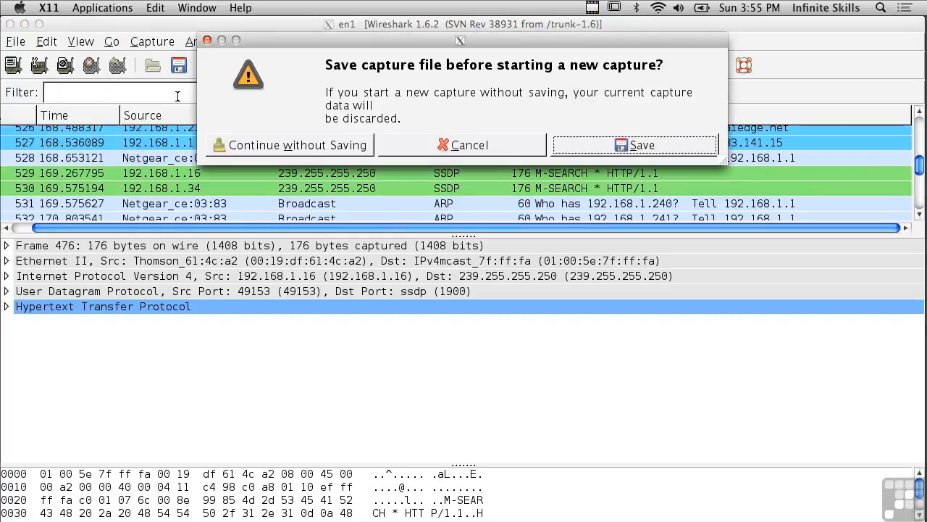
left_click(286, 148)
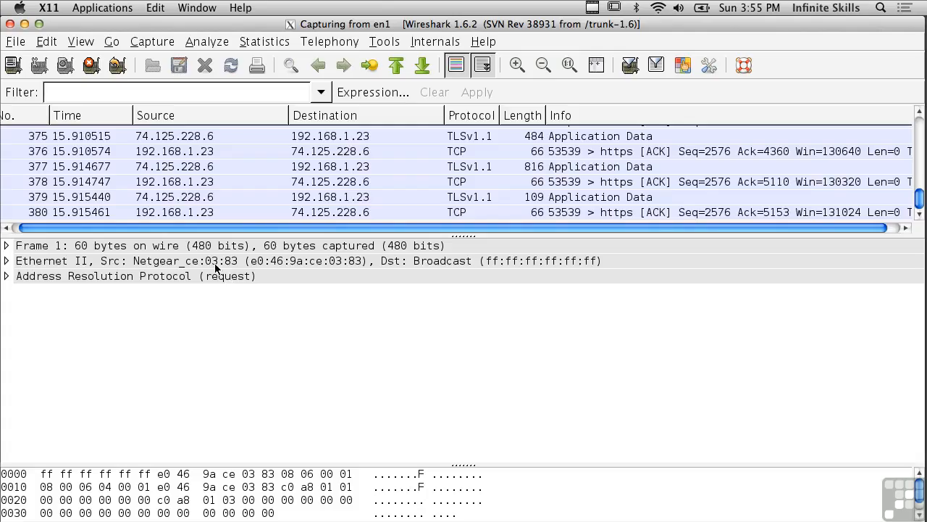
Stop the running capture on en1 and apply the display filter "http" to the captured packets
left_click(89, 71)
left_click(109, 92)
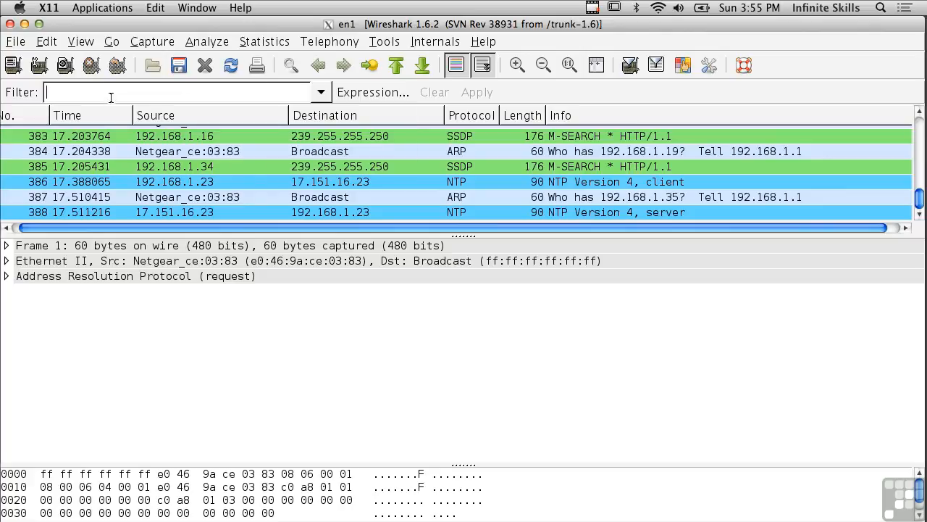
type("http")
key("Return")
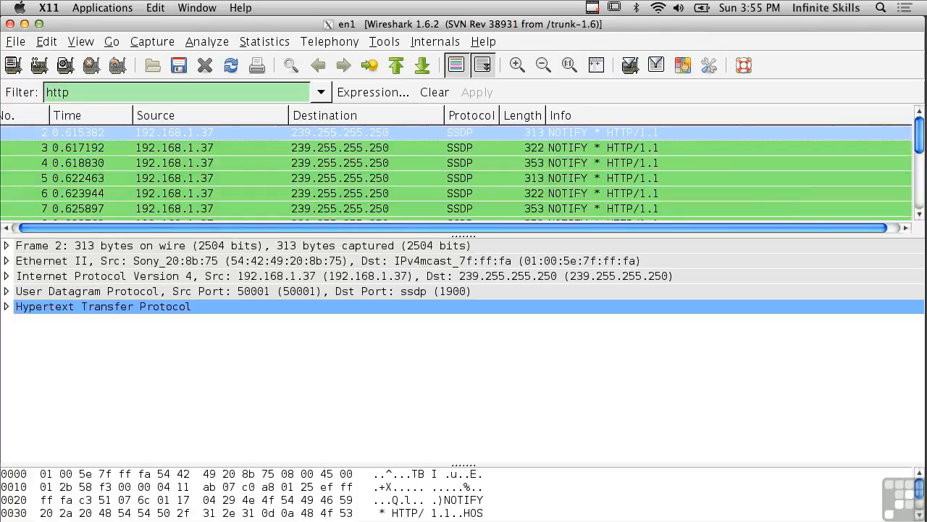
Follow the TCP stream of the "GET / HTTP/1.1" packet sent from 192.168.1.23 to 173.194.75.106
scroll(367, 177, "down", 1)
left_click(367, 177)
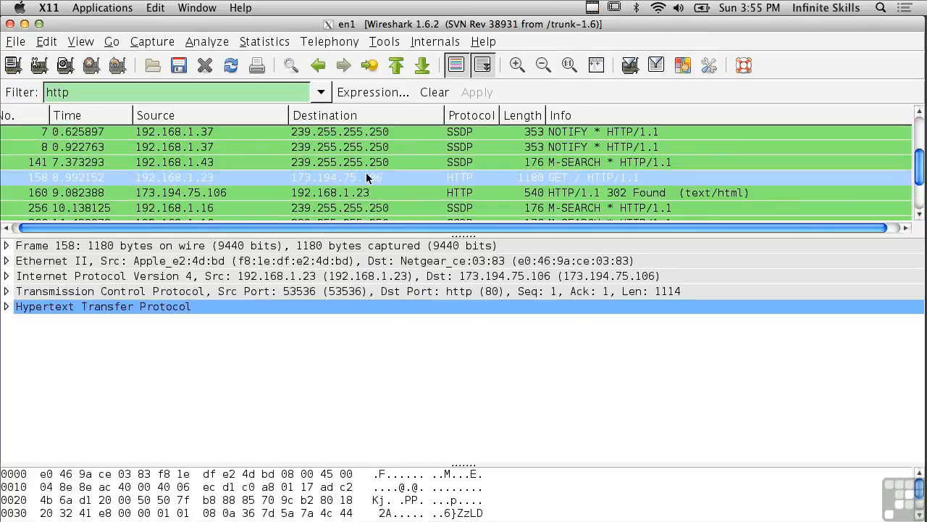
right_click(368, 178)
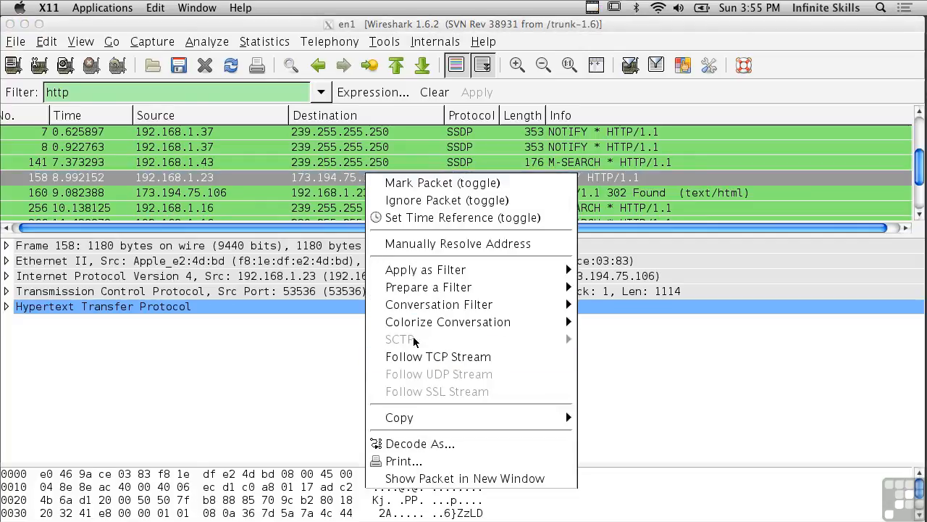
left_click(422, 357)
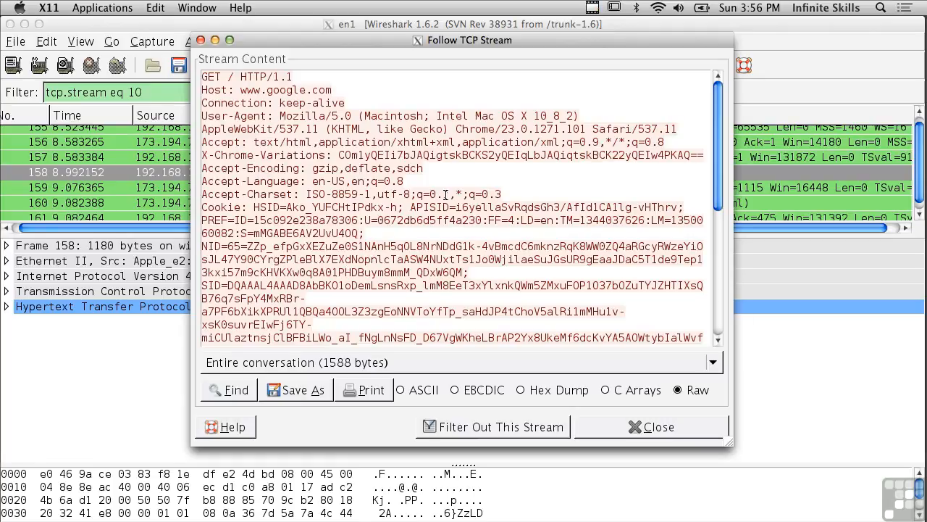
Read through the request and response in the followed stream, close its window and look over the stream's packets
scroll(445, 194, "down", 7)
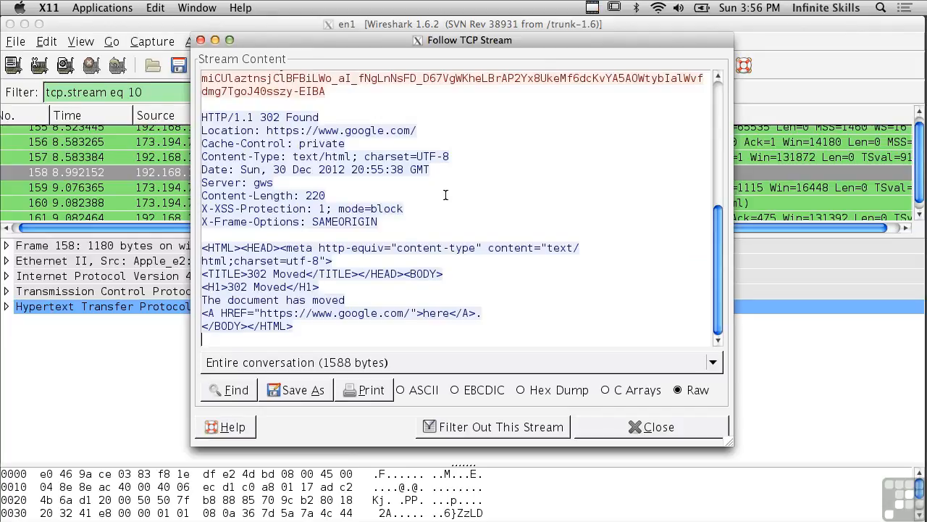
scroll(445, 194, "up", 10)
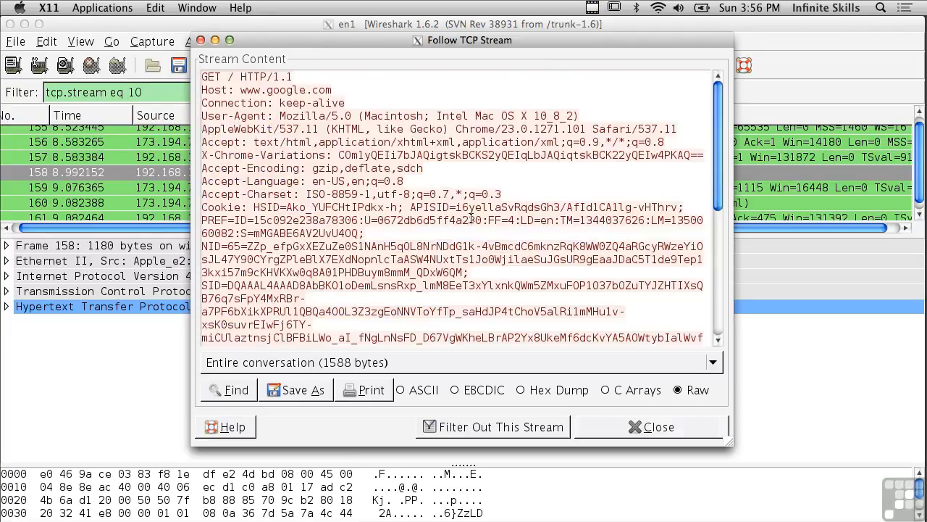
left_click(652, 432)
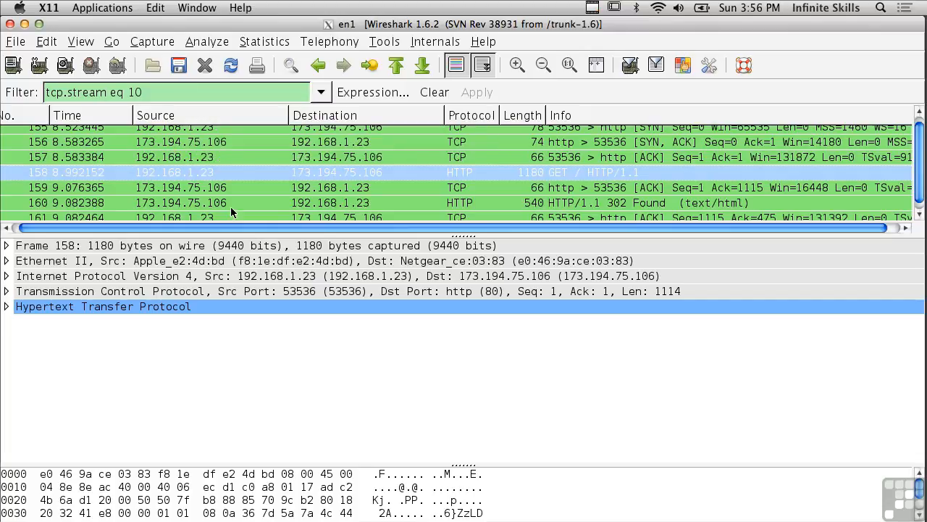
scroll(230, 206, "down", 1)
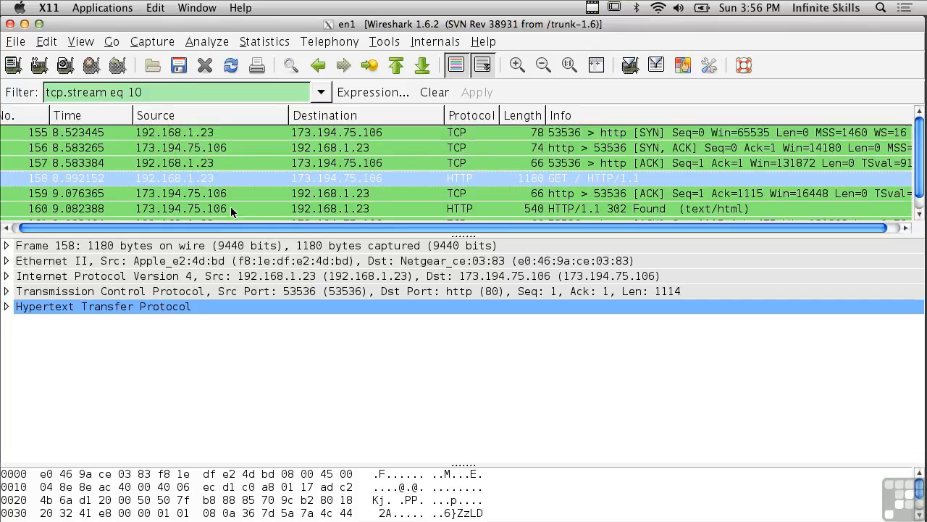
scroll(231, 211, "up", 1)
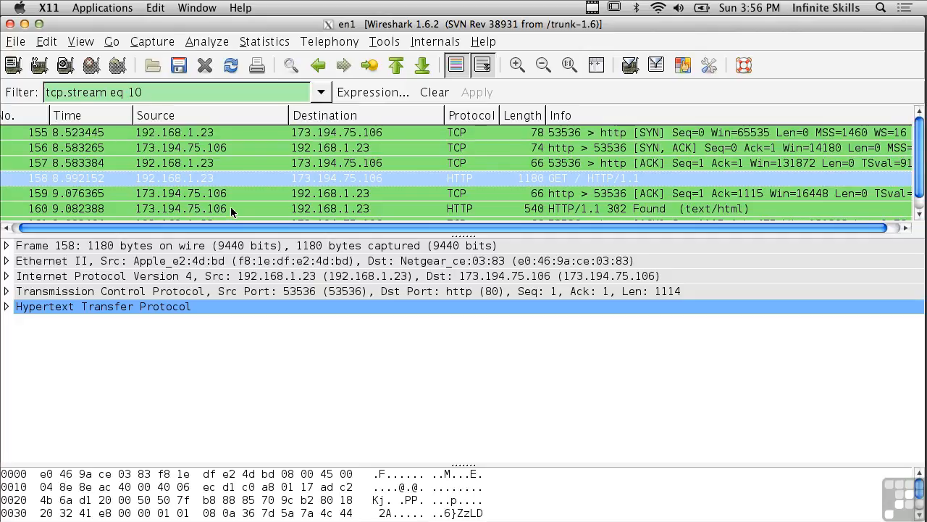